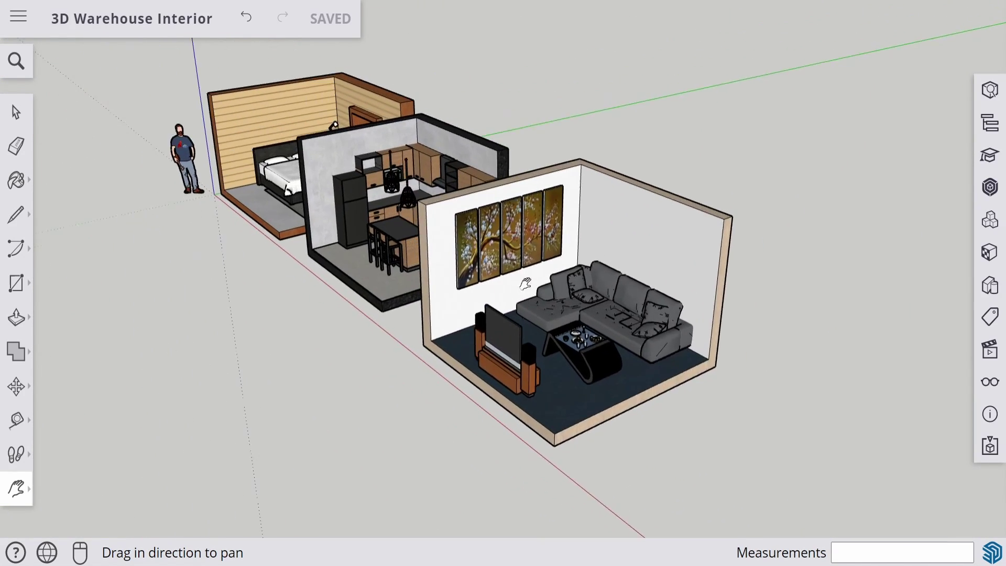
# - Orbit and pan around the three-room Interior sample until the scale figure is in view
pyautogui.moveTo(413, 278); pyautogui.dragTo(598, 278, button='middle')
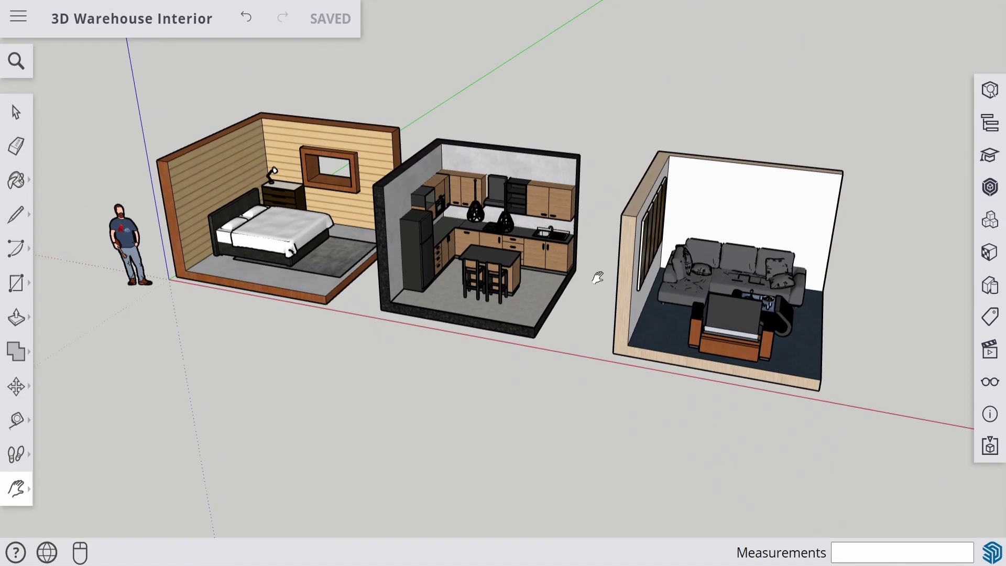
pyautogui.moveTo(483, 265); pyautogui.dragTo(459, 291)
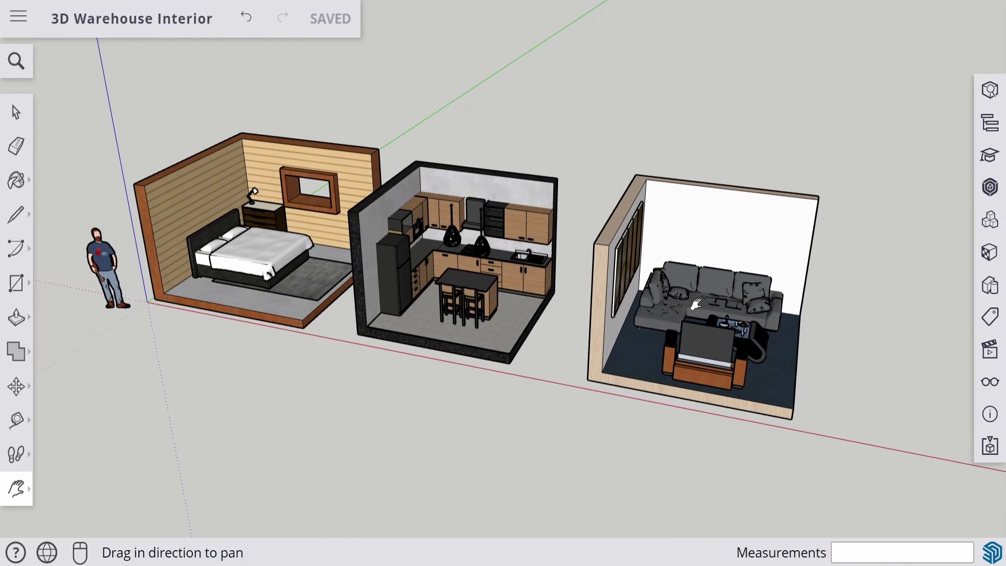
pyautogui.moveTo(697, 304); pyautogui.dragTo(613, 306)
pyautogui.moveTo(458, 306); pyautogui.dragTo(592, 313)
# - Start a new model and pan the origin toward the left of the view
pyautogui.click(21, 26)
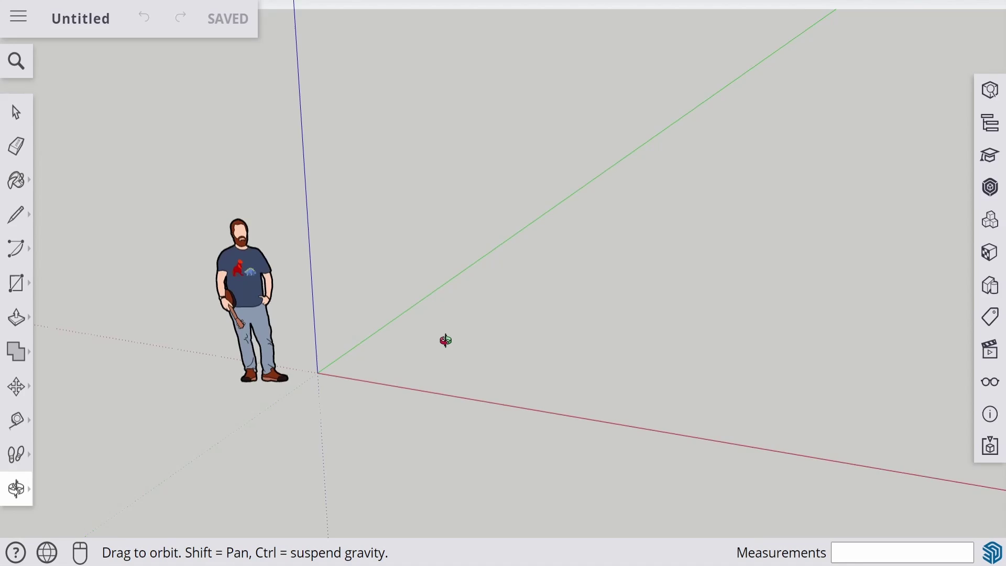
pyautogui.press('space')
pyautogui.press('h')
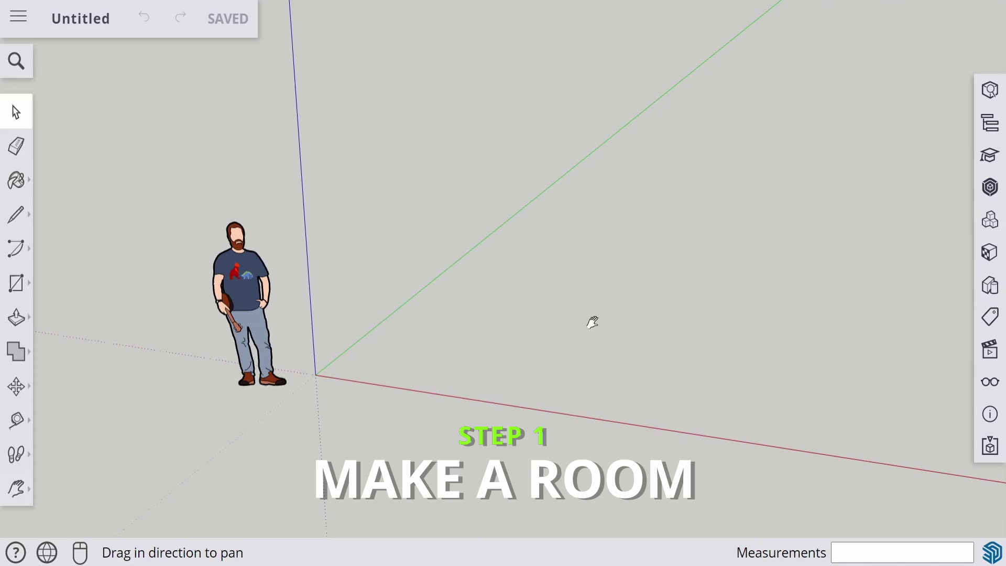
pyautogui.moveTo(591, 322); pyautogui.dragTo(490, 330)
pyautogui.moveTo(428, 330); pyautogui.dragTo(368, 335)
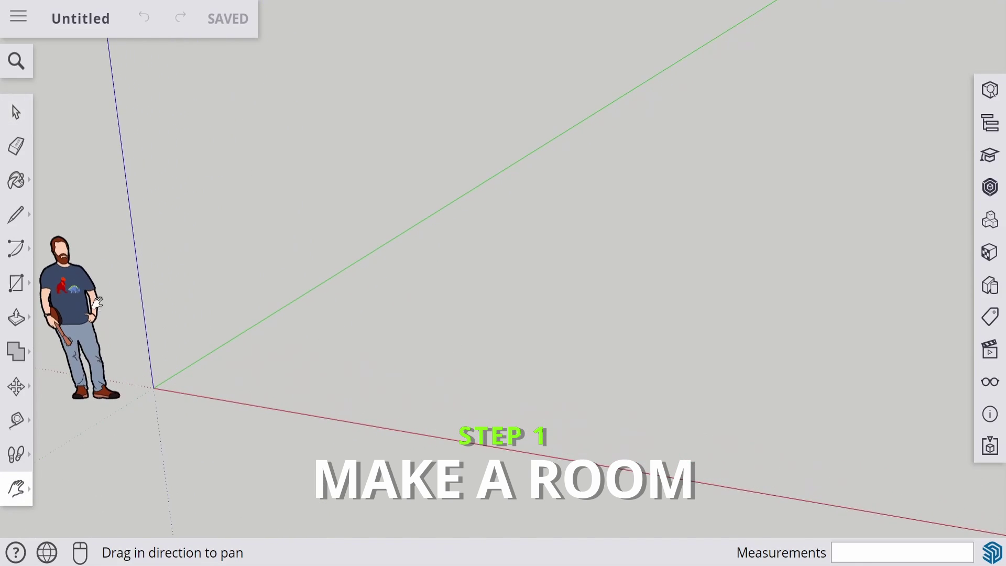
# - Draw a 222 1/8" square floor face from the origin
pyautogui.click(17, 287)
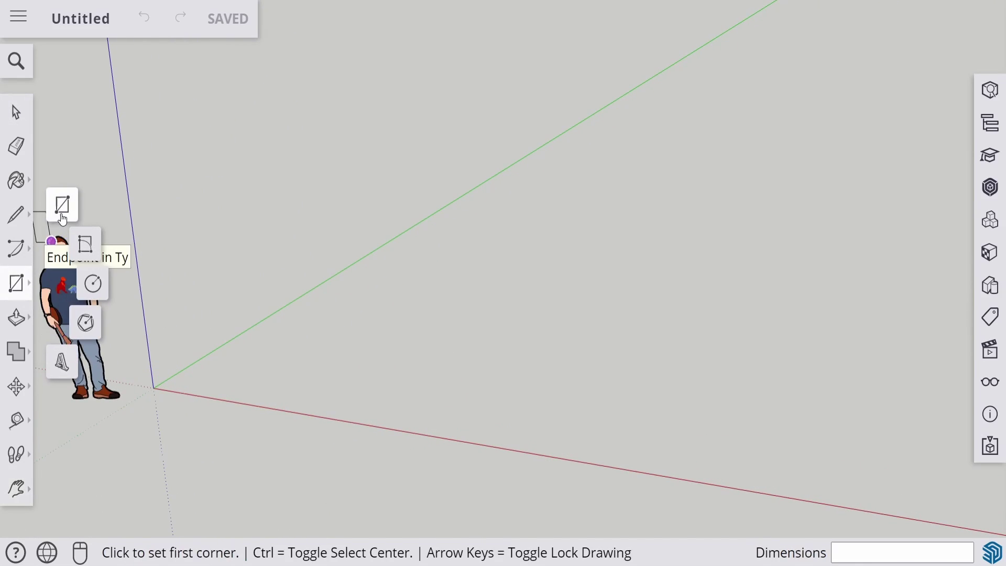
pyautogui.click(173, 384)
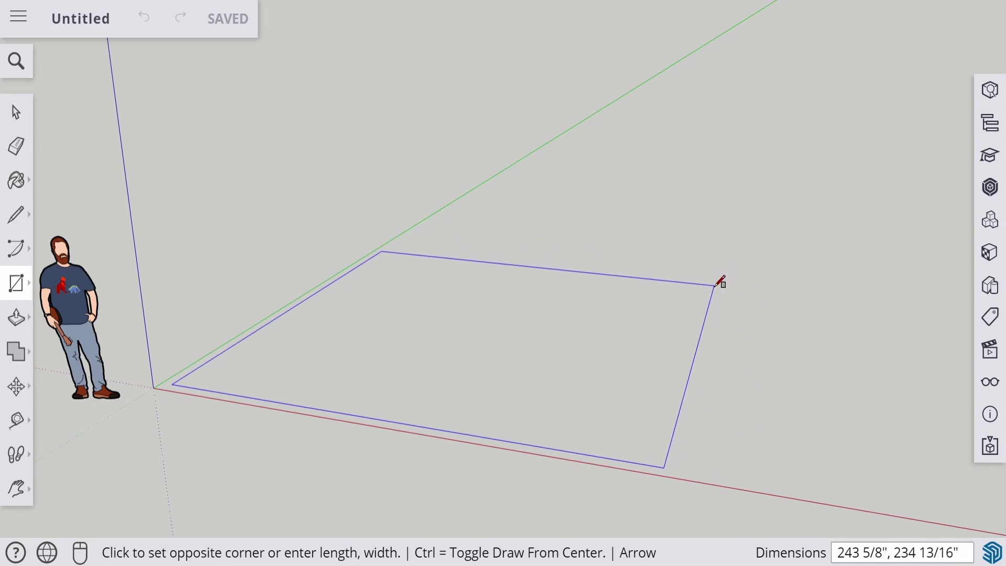
pyautogui.click(685, 286)
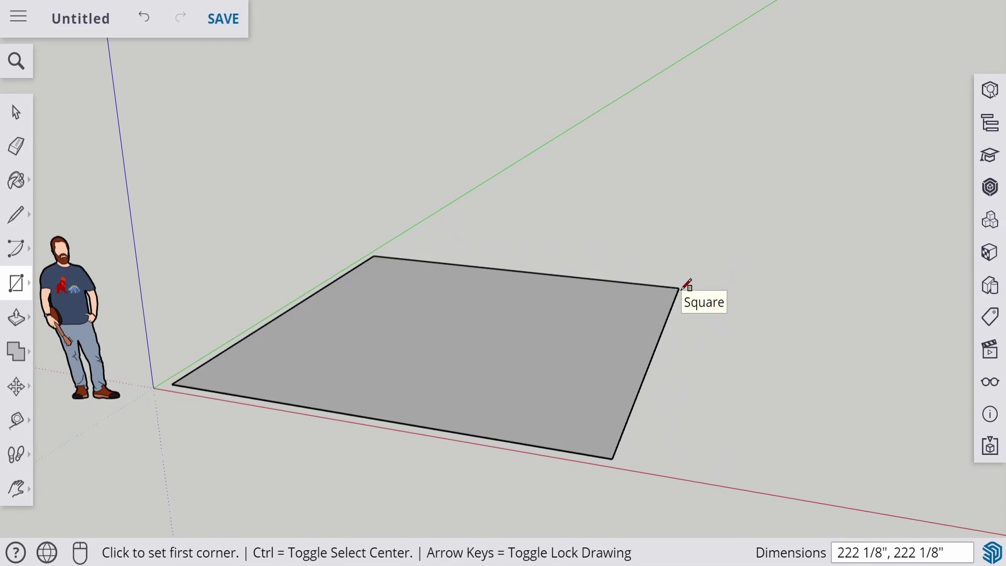
# - Push/Pull the square floor up about 129 13/16" into a solid box
pyautogui.click(19, 330)
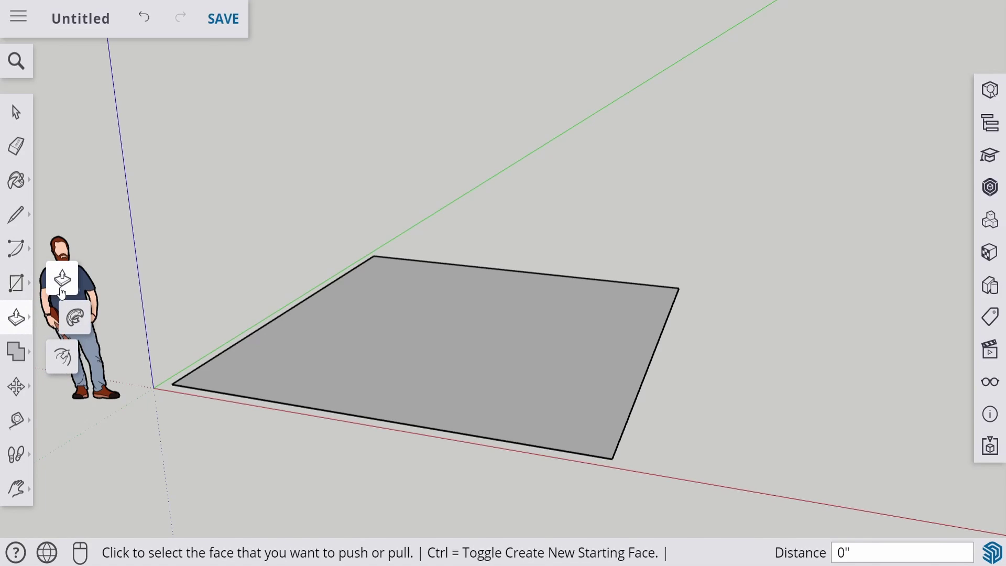
pyautogui.click(62, 291)
pyautogui.click(384, 383)
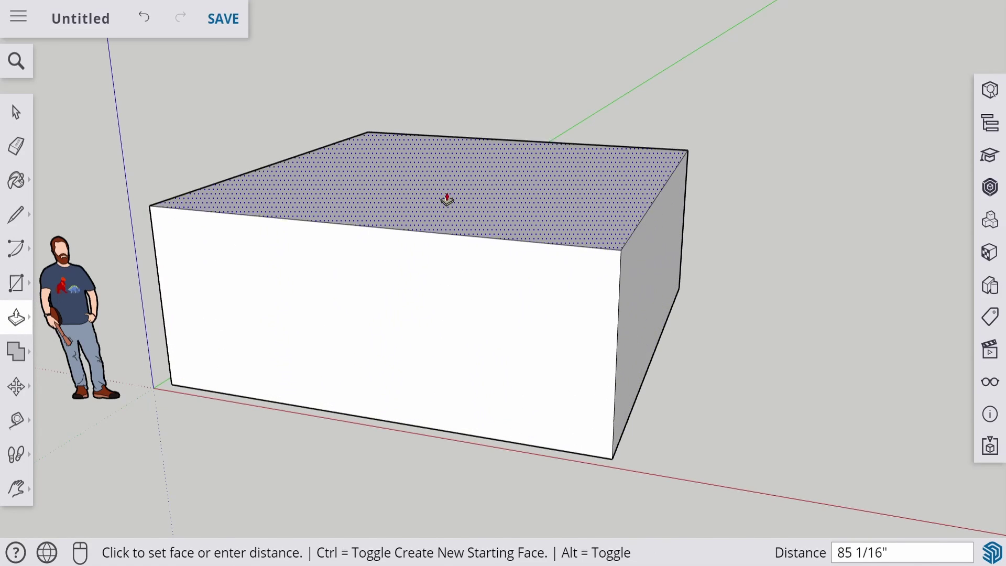
pyautogui.click(454, 106)
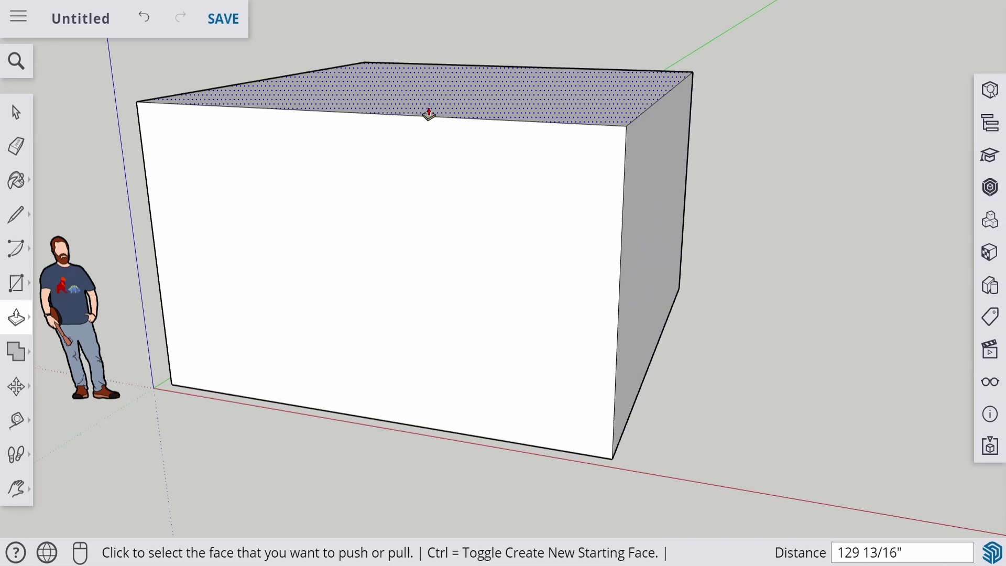
# - Draw an inset rectangle on the front face and push it back 205 5/16" to hollow the room
pyautogui.click(17, 286)
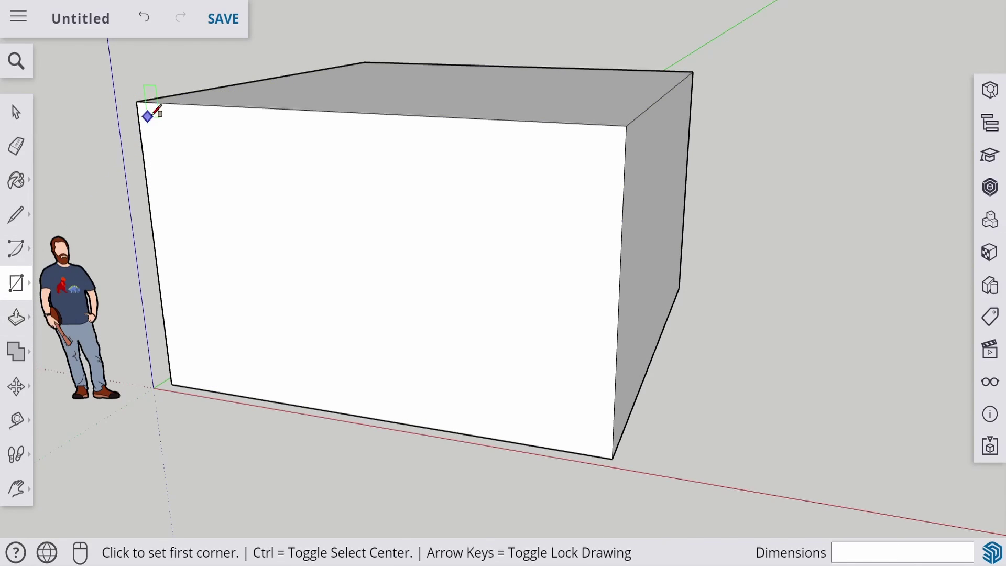
pyautogui.click(163, 103)
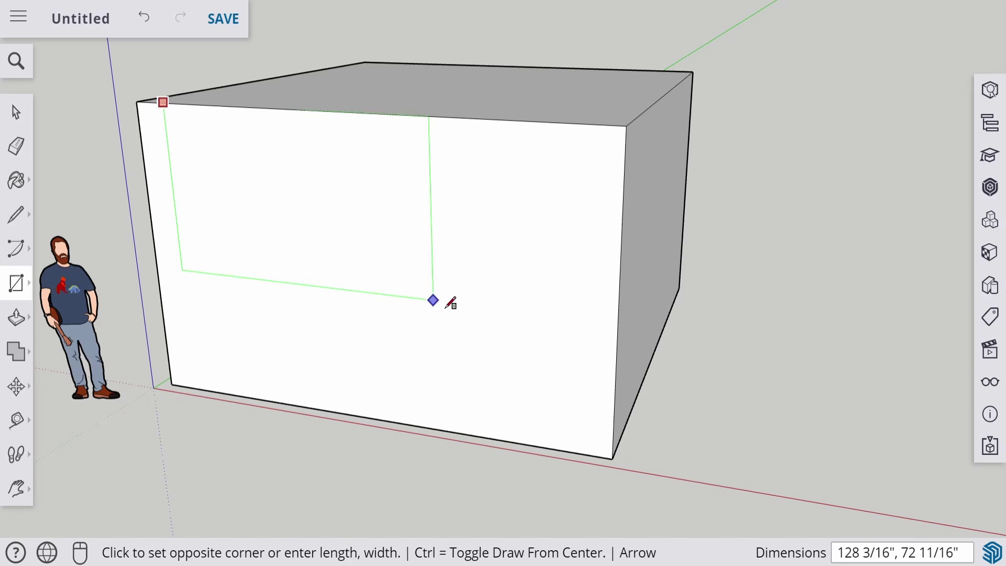
pyautogui.click(617, 423)
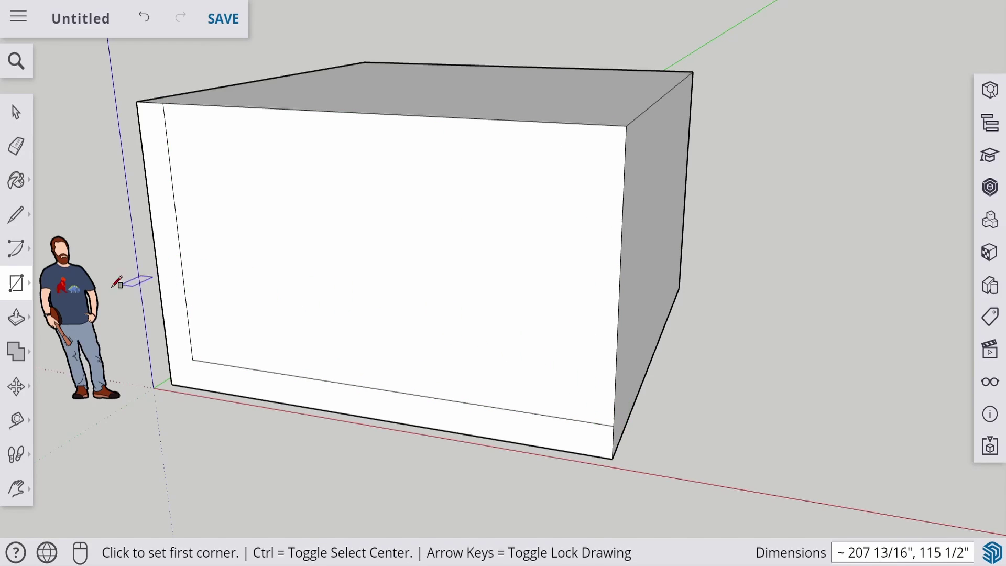
pyautogui.click(21, 320)
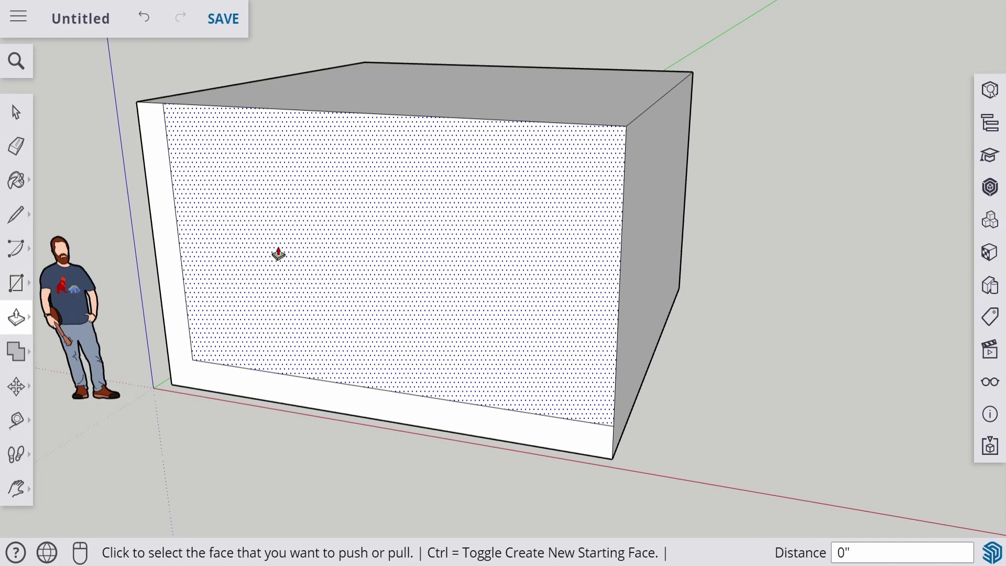
pyautogui.click(245, 275)
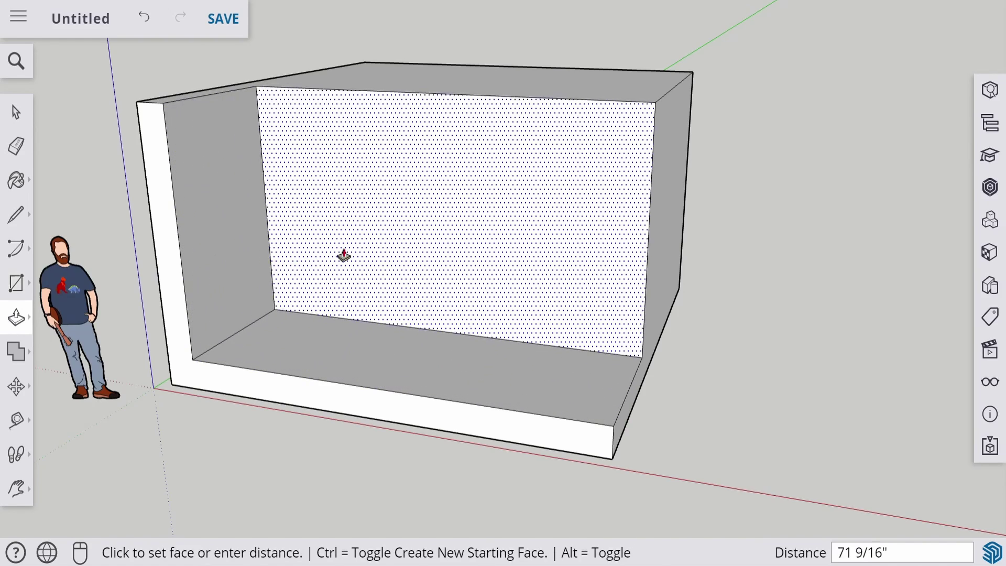
pyautogui.click(450, 228)
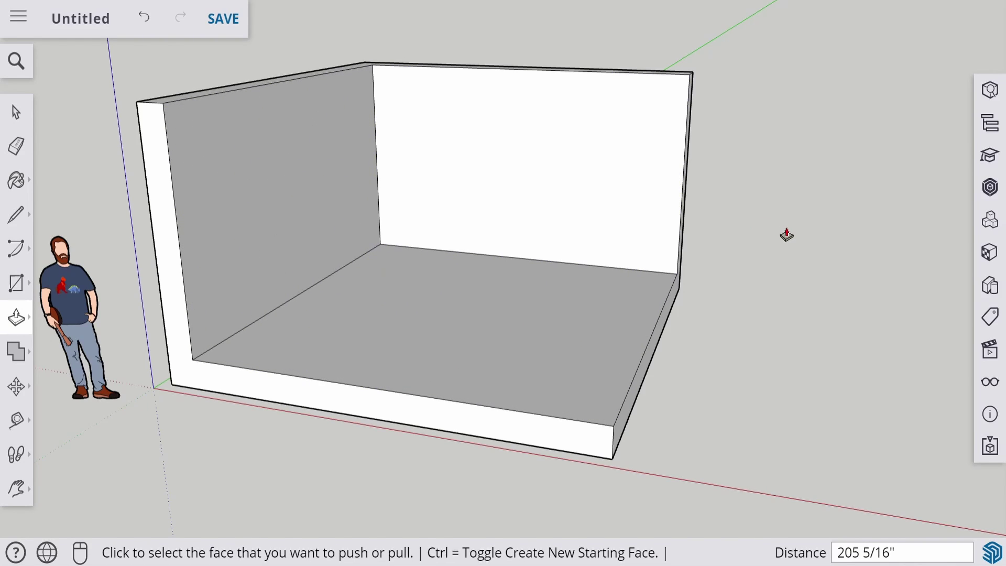
# - Orbit the room and select all of its walls and floor
pyautogui.press('o')
pyautogui.moveTo(787, 235); pyautogui.dragTo(708, 220)
pyautogui.press('p')
pyautogui.press('space')
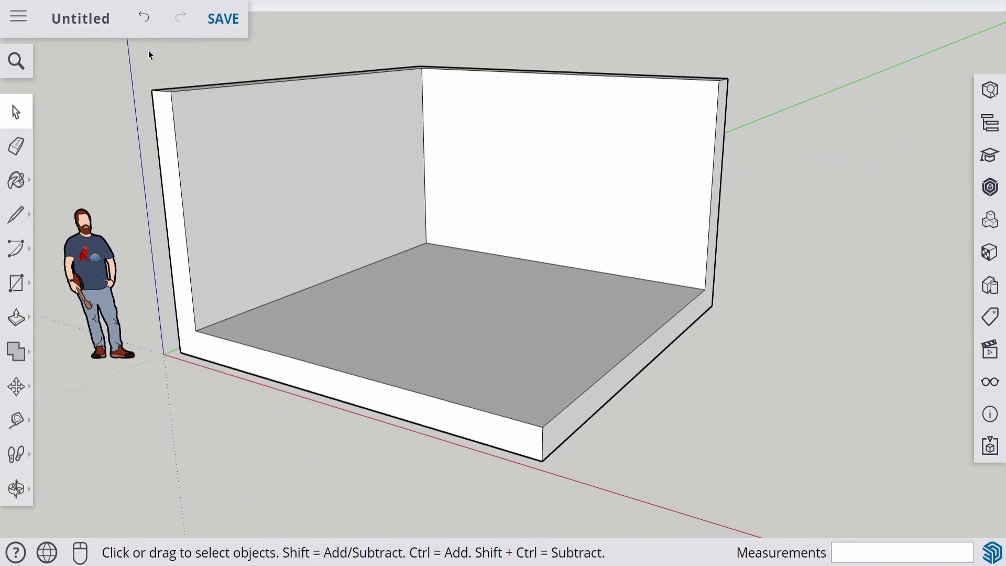
pyautogui.moveTo(149, 51); pyautogui.dragTo(769, 509)
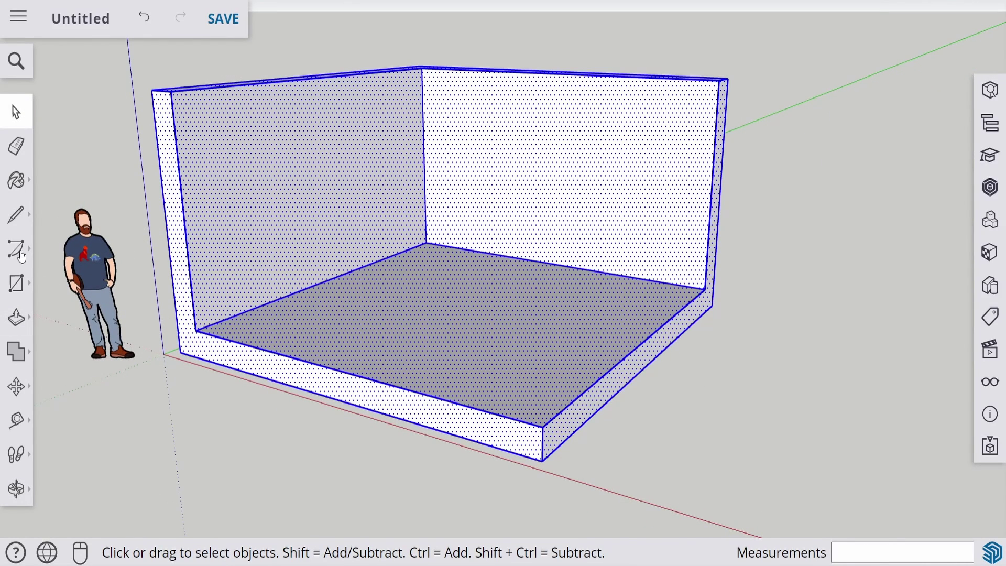
# - Apply the Cladding Siding Tan material to the selected room
pyautogui.click(16, 180)
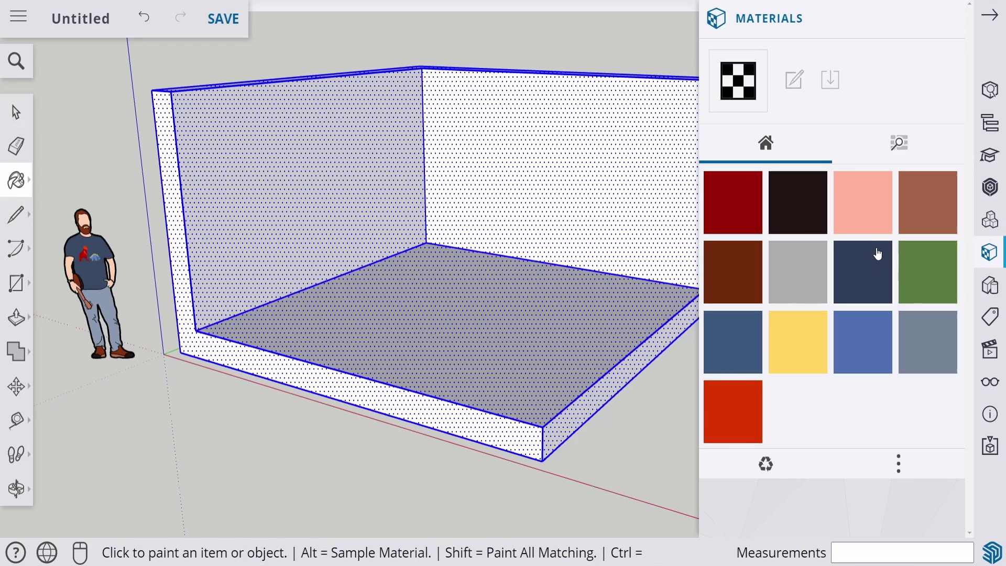
pyautogui.click(900, 141)
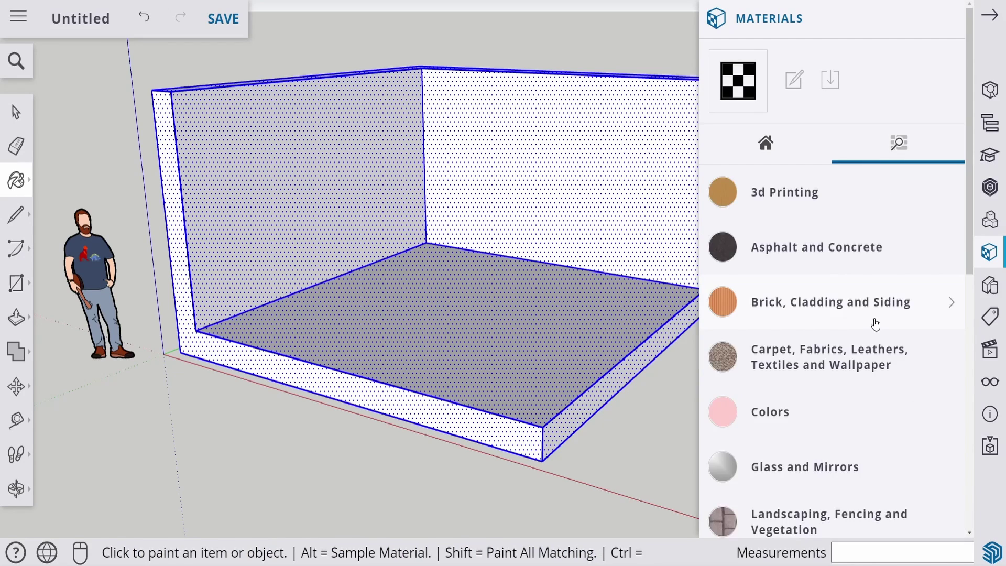
pyautogui.scroll(-1, 841, 283)
pyautogui.click(841, 266)
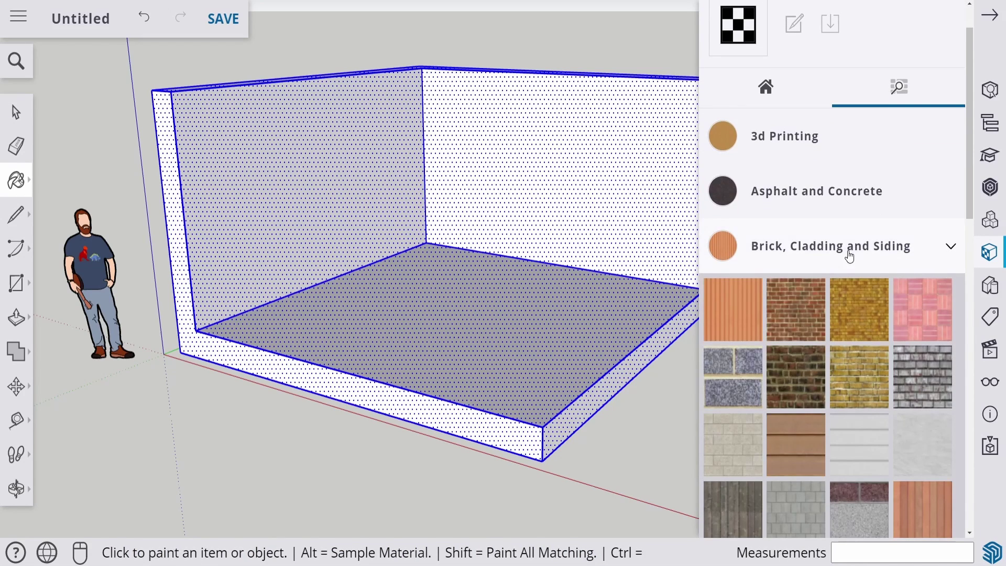
pyautogui.scroll(-1, 847, 335)
pyautogui.click(732, 342)
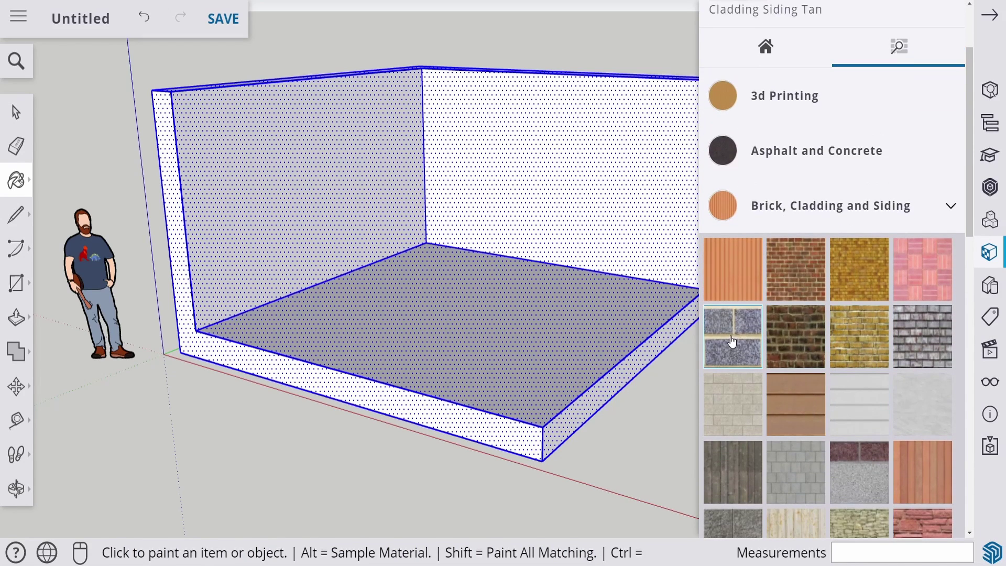
pyautogui.click(643, 233)
# - Paint the floor with the dark blue carpet material and close the Materials panel
pyautogui.press('space')
pyautogui.click(351, 454)
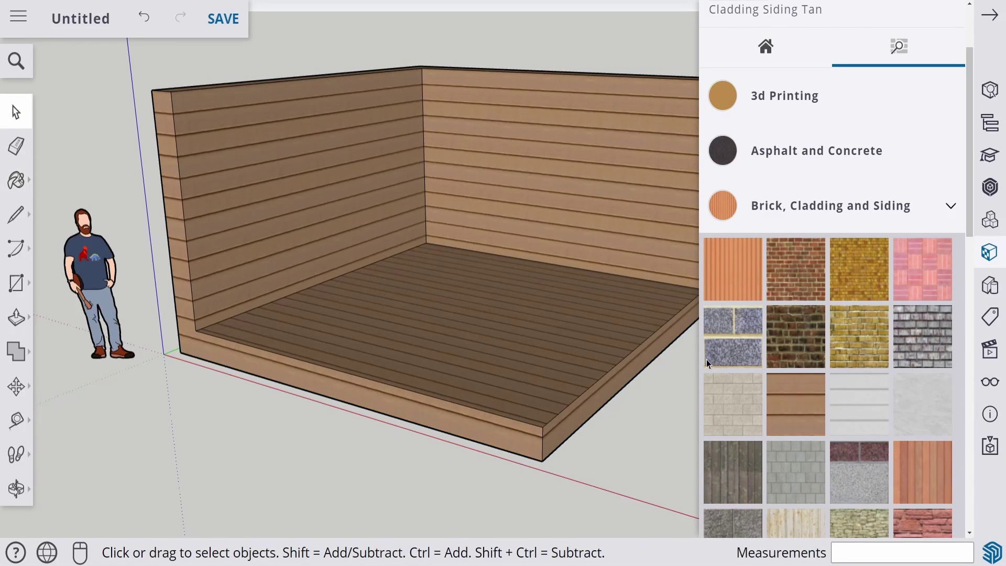
pyautogui.scroll(-1, 903, 230)
pyautogui.scroll(-1, 903, 229)
pyautogui.click(951, 94)
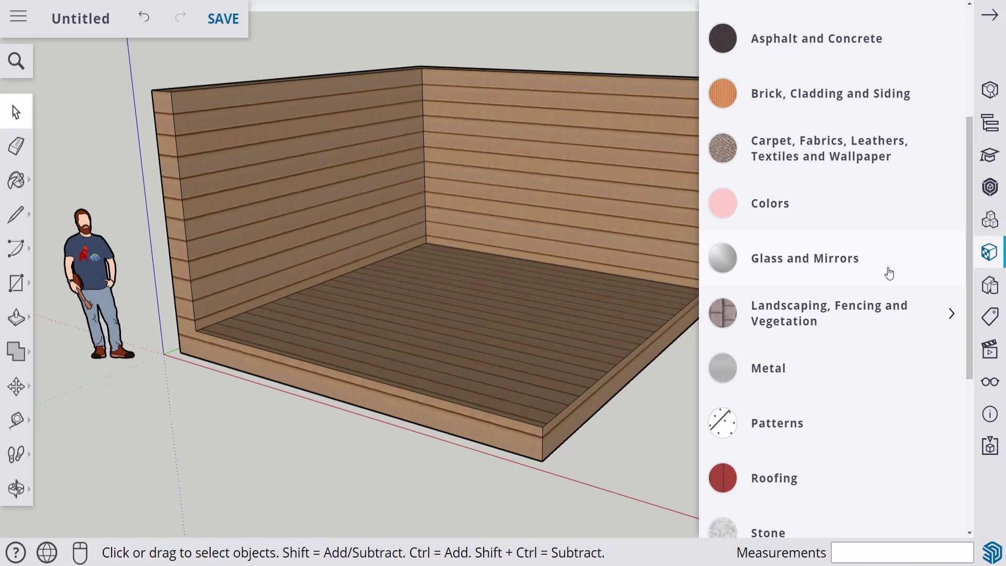
pyautogui.click(886, 165)
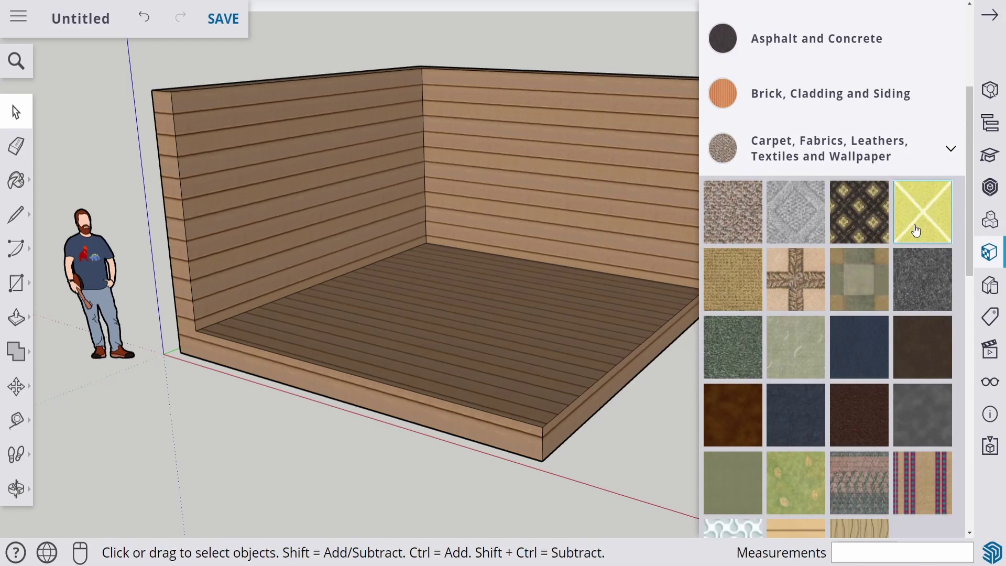
pyautogui.click(858, 344)
pyautogui.click(506, 338)
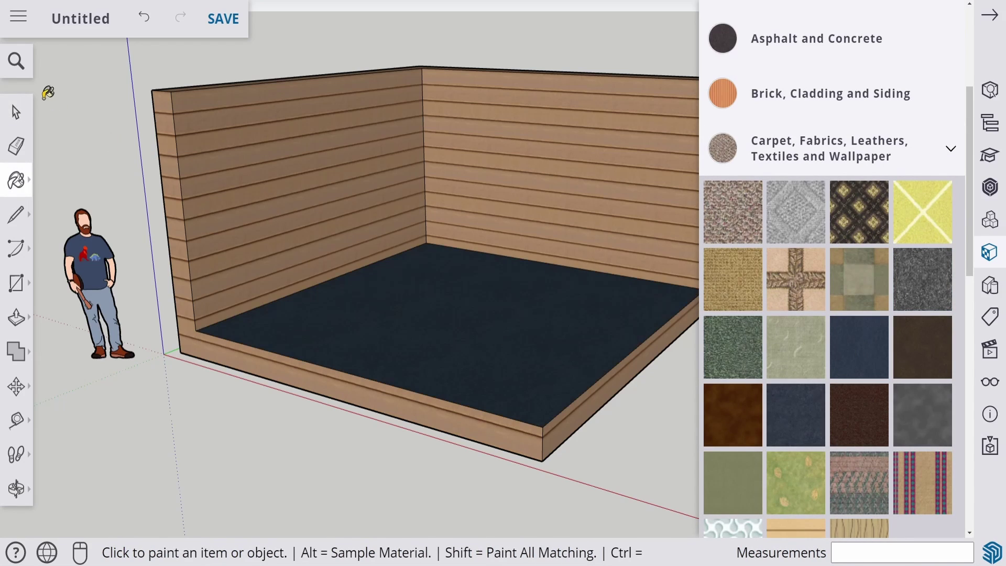
pyautogui.click(17, 107)
pyautogui.click(997, 24)
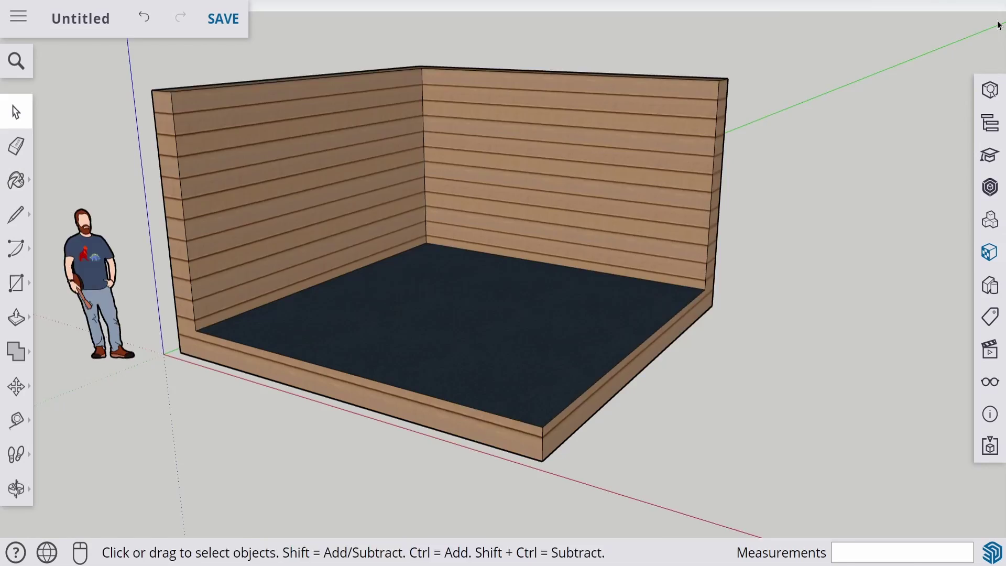
pyautogui.keyDown('shift'); pyautogui.moveTo(655, 231); pyautogui.dragTo(607, 326, button='middle'); pyautogui.keyUp('shift')
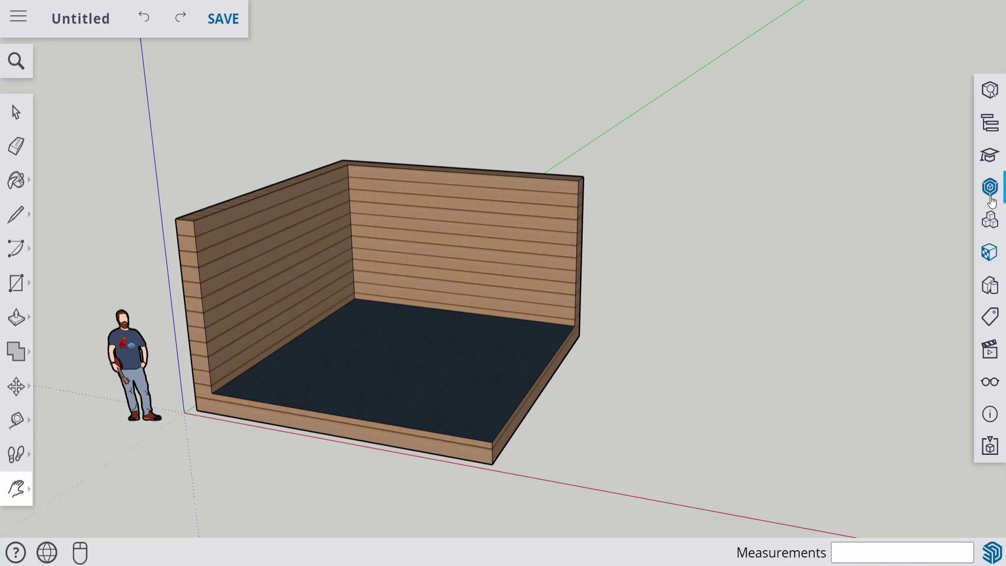
# - Search 3D Warehouse for 'bed'
pyautogui.click(949, 479)
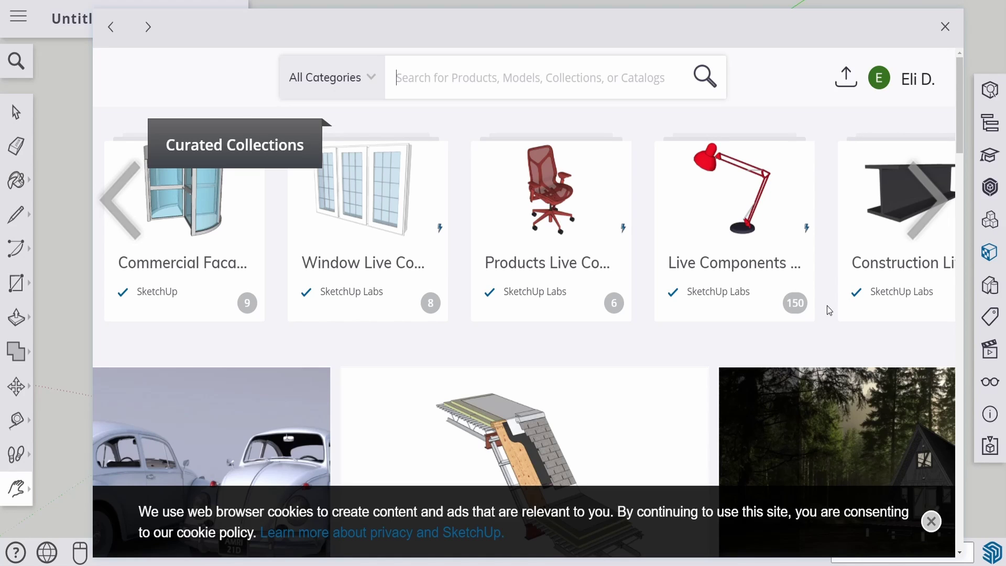
pyautogui.click(520, 83)
pyautogui.write('bed')
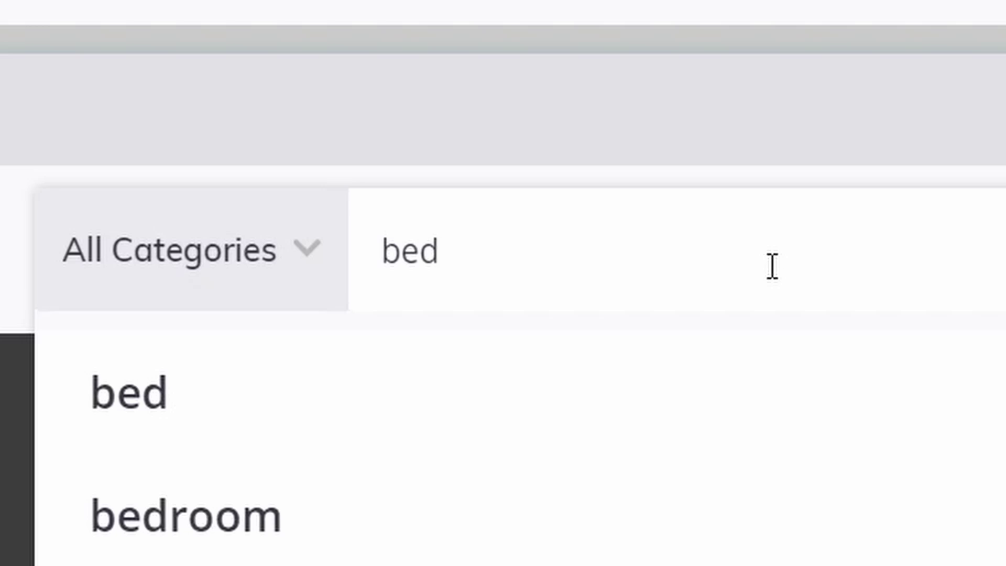
pyautogui.click(153, 423)
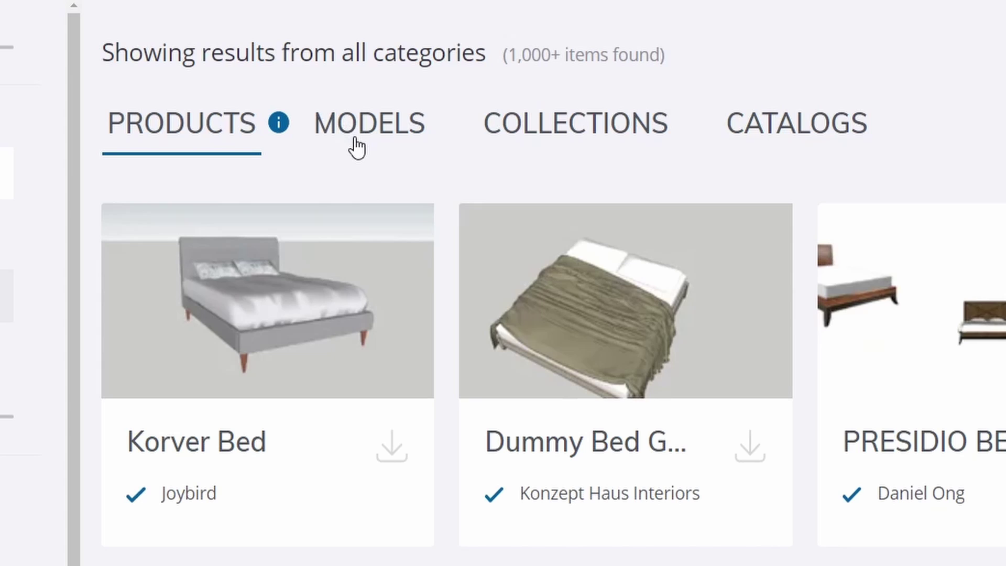
# - Show bed models only, filtered to a 0–5 MB file size
pyautogui.click(357, 148)
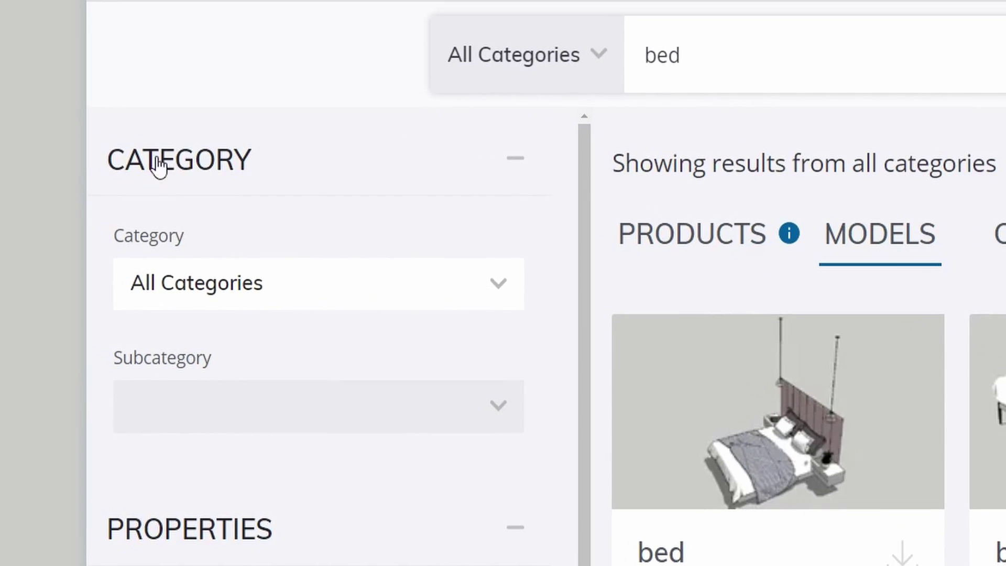
pyautogui.click(518, 167)
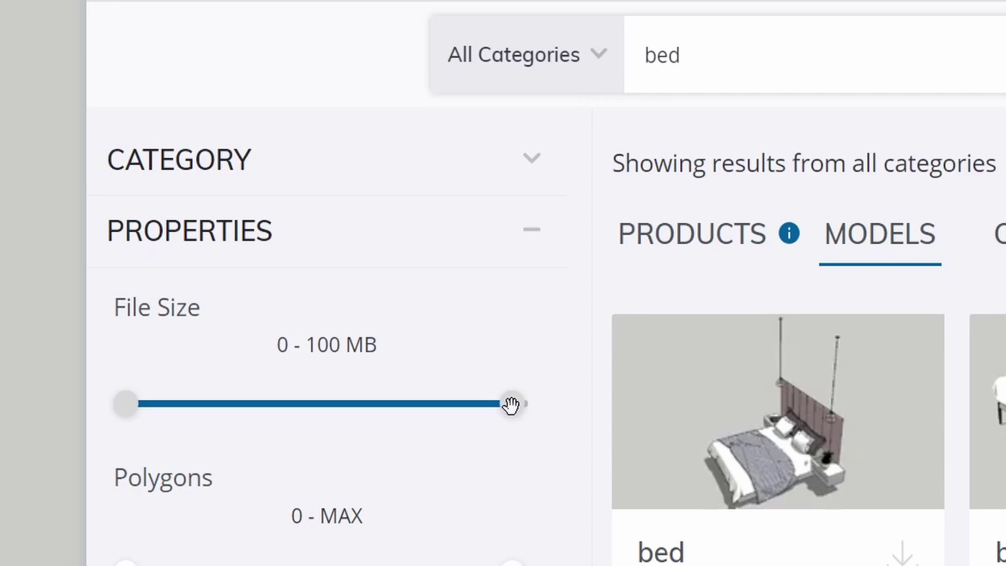
pyautogui.moveTo(511, 404); pyautogui.dragTo(155, 413)
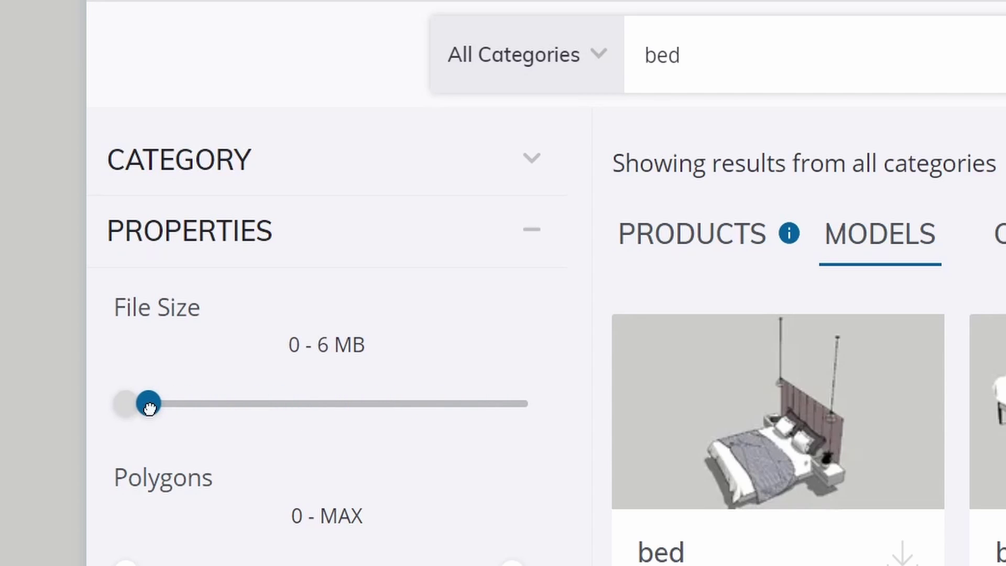
pyautogui.moveTo(146, 404); pyautogui.dragTo(147, 404)
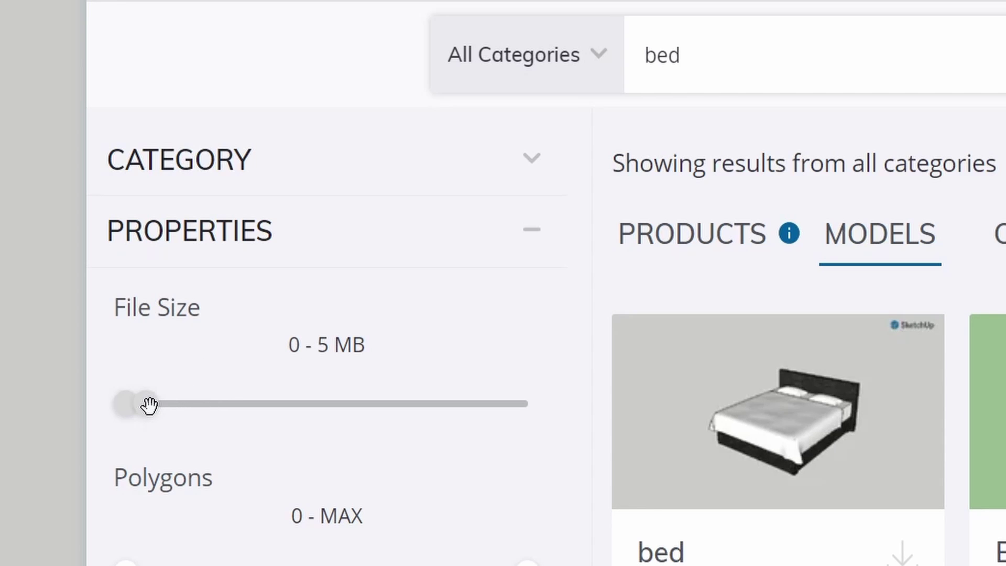
pyautogui.moveTo(149, 406); pyautogui.dragTo(168, 403)
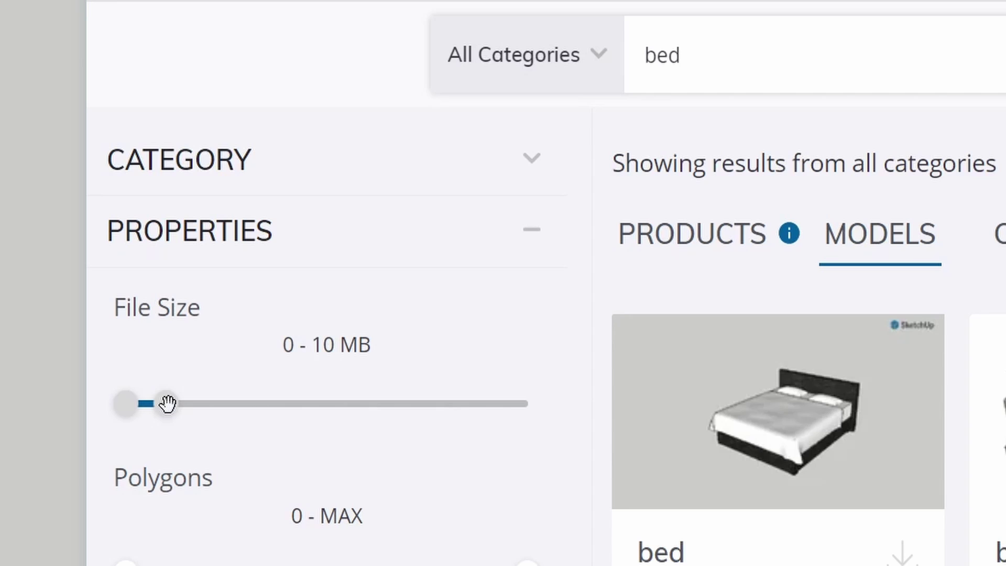
pyautogui.moveTo(168, 403); pyautogui.dragTo(147, 407)
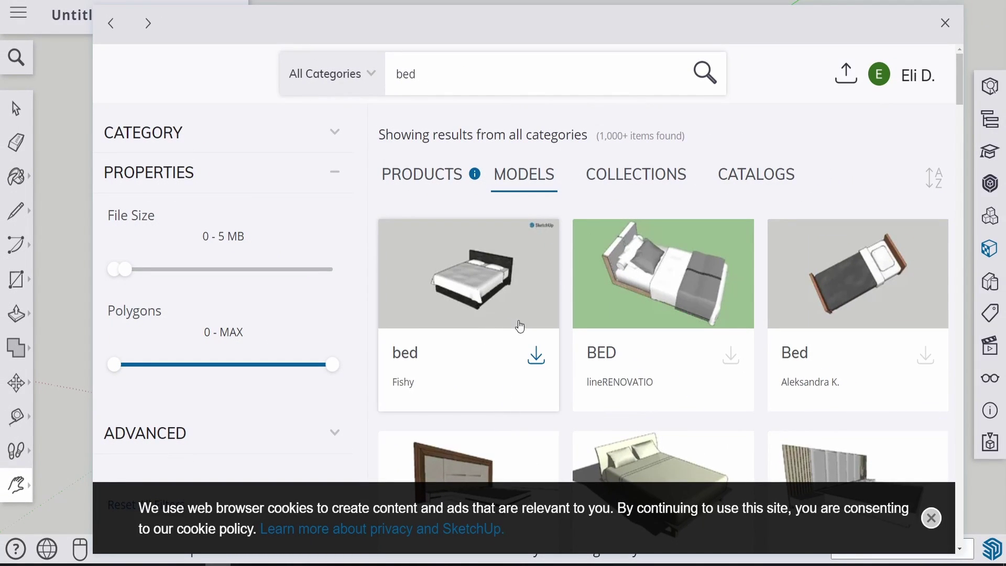
# - Download the first bed result and place it on the carpet by the back wall
pyautogui.click(537, 359)
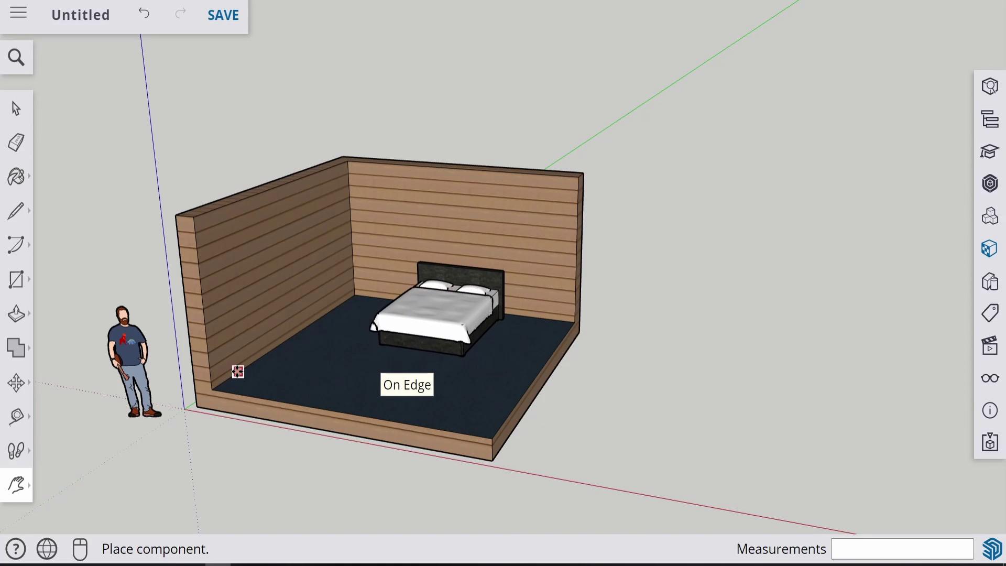
pyautogui.click(238, 371)
pyautogui.press('m')
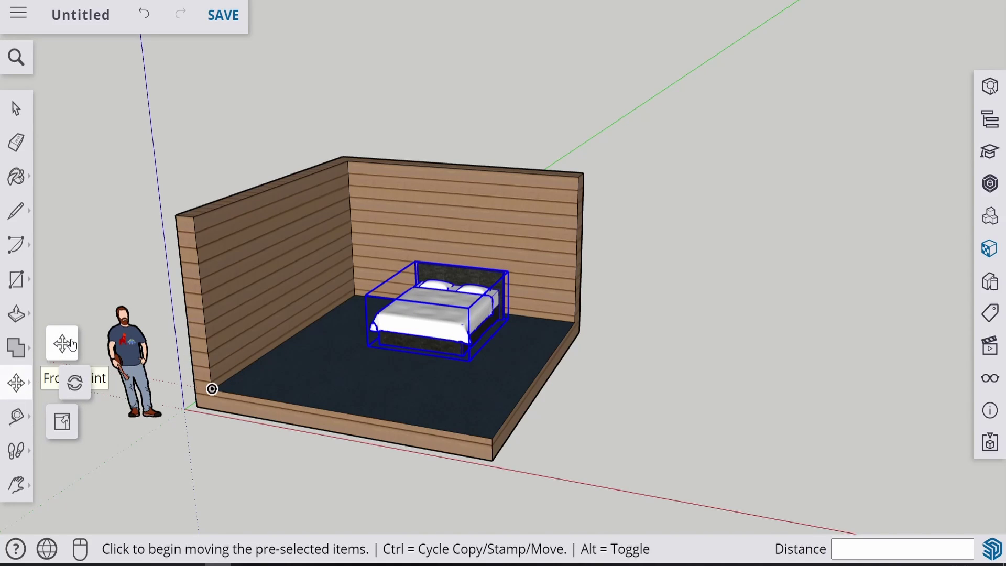
# - Rotate the bed 90° and move it so its headboard rests against the left wall
pyautogui.click(425, 326)
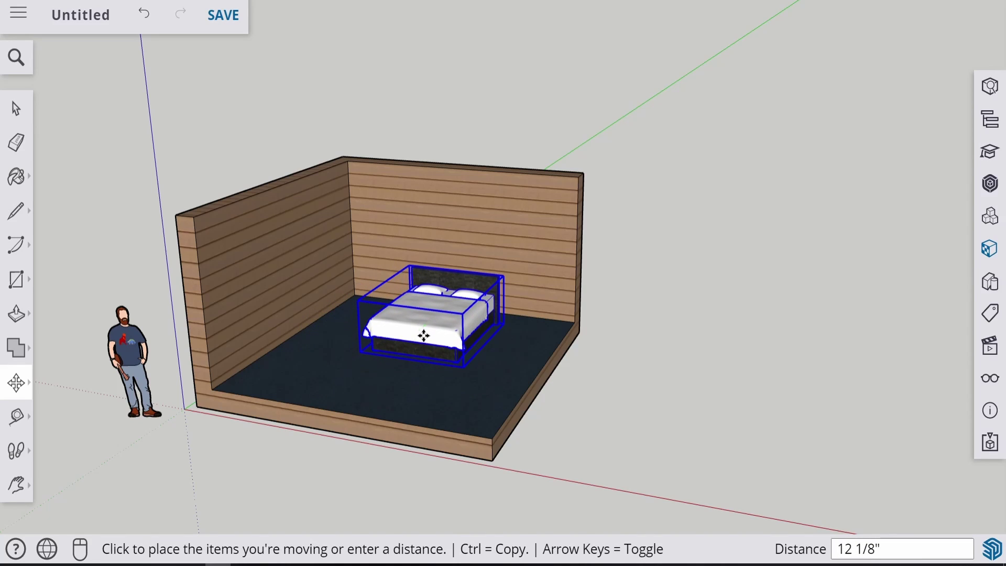
pyautogui.click(422, 335)
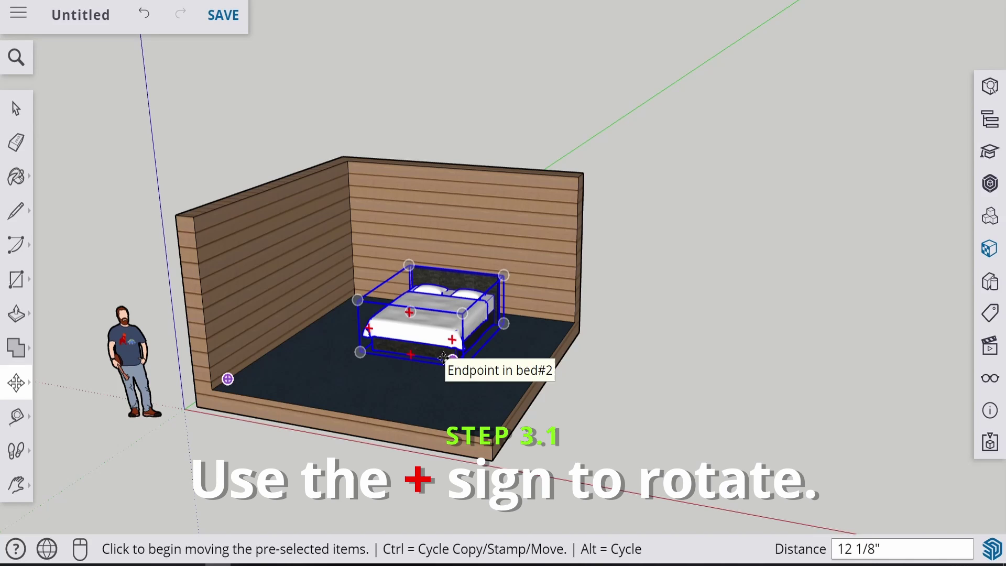
pyautogui.moveTo(449, 342)
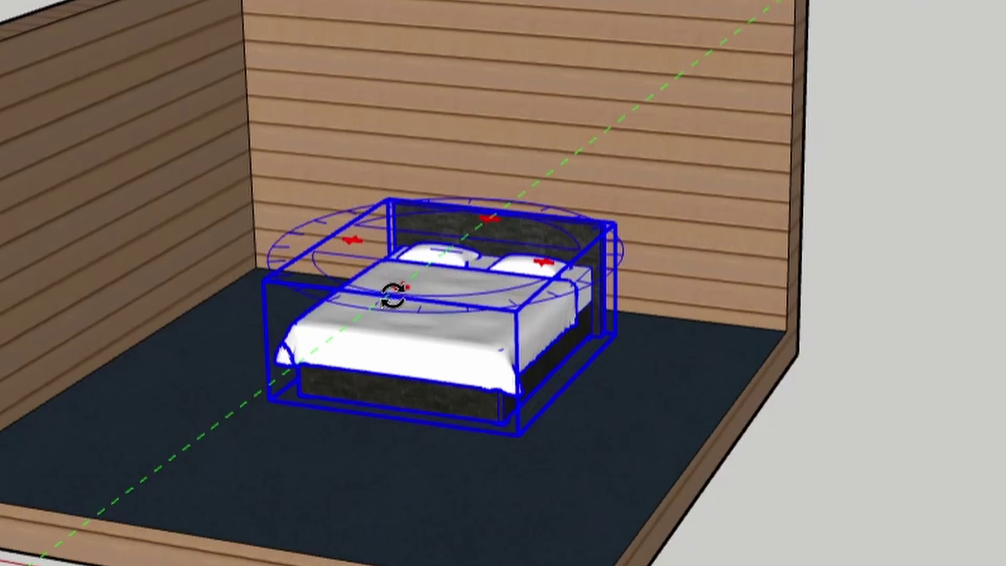
pyautogui.click(393, 295)
pyautogui.press('Escape')
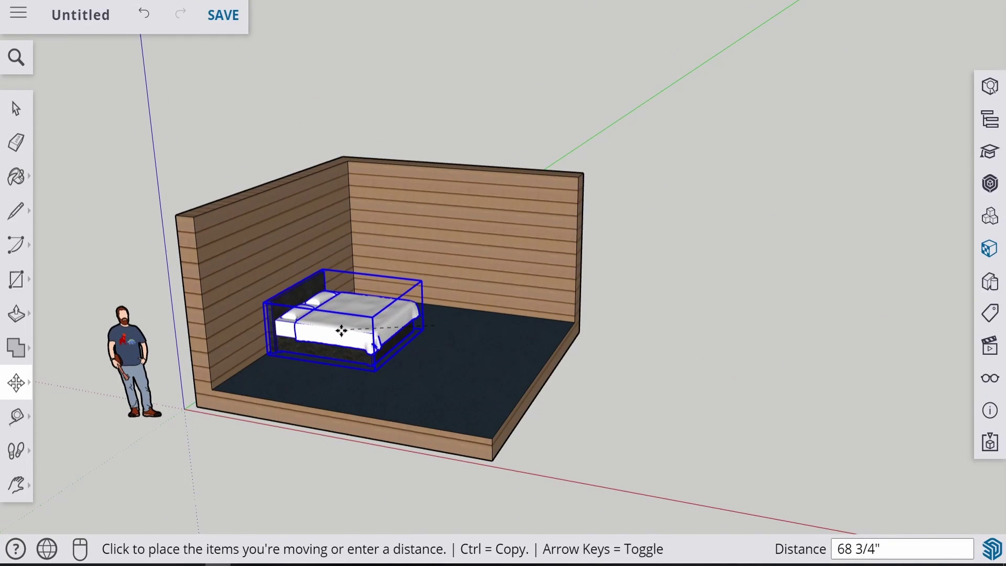
pyautogui.click(341, 331)
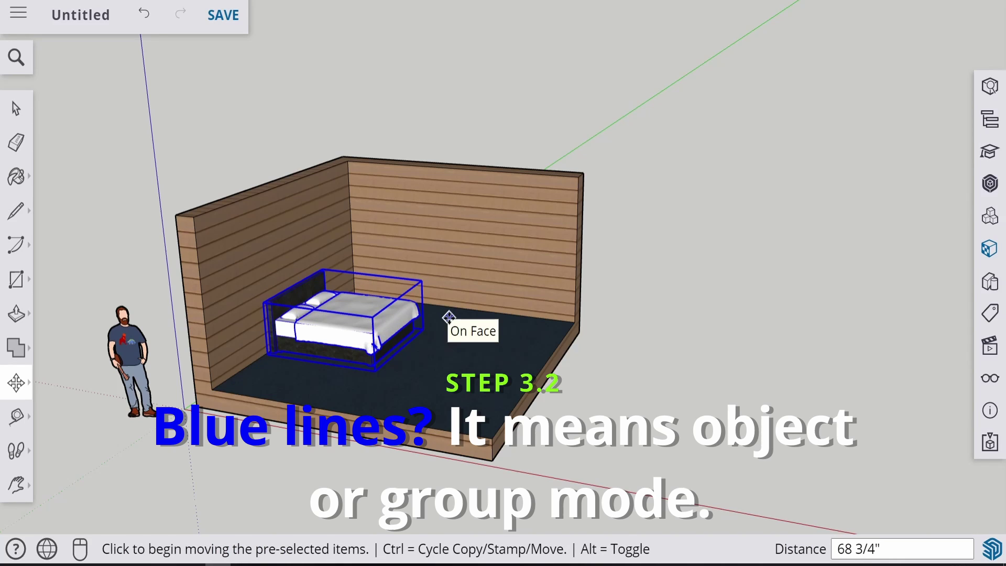
# - Clear the selection and reopen the 3D Warehouse library from the right panel
pyautogui.click(16, 108)
pyautogui.click(268, 223)
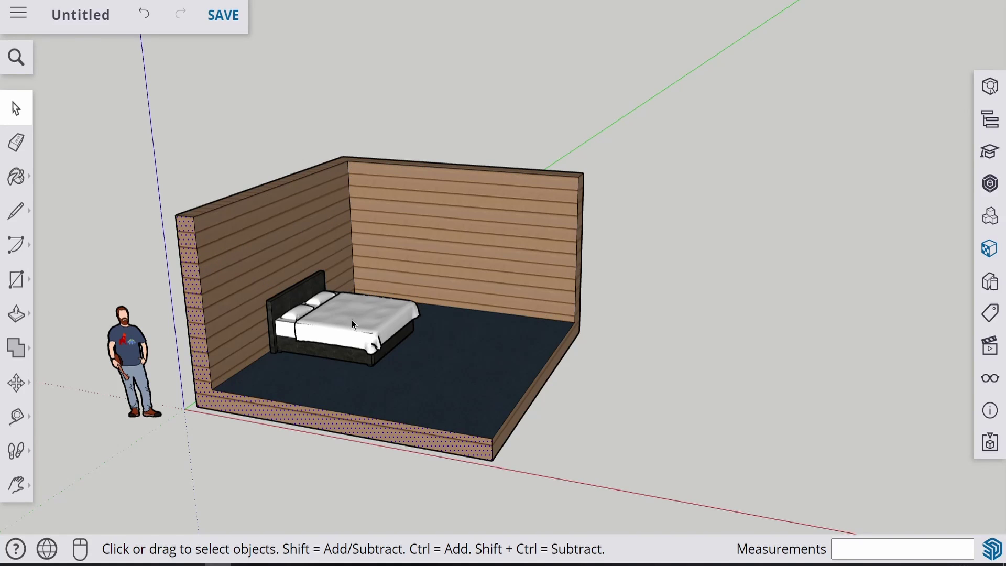
pyautogui.click(293, 299)
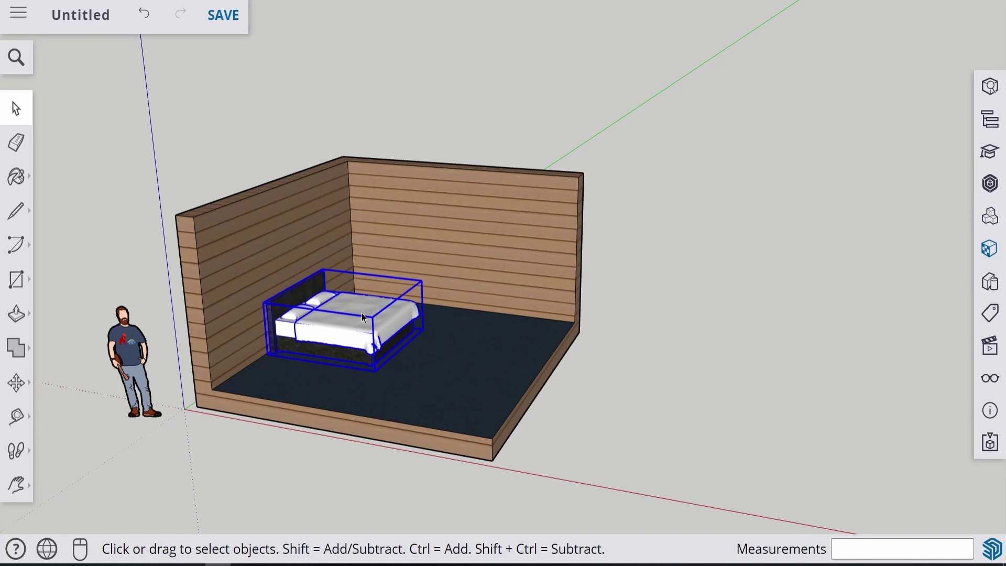
pyautogui.click(667, 365)
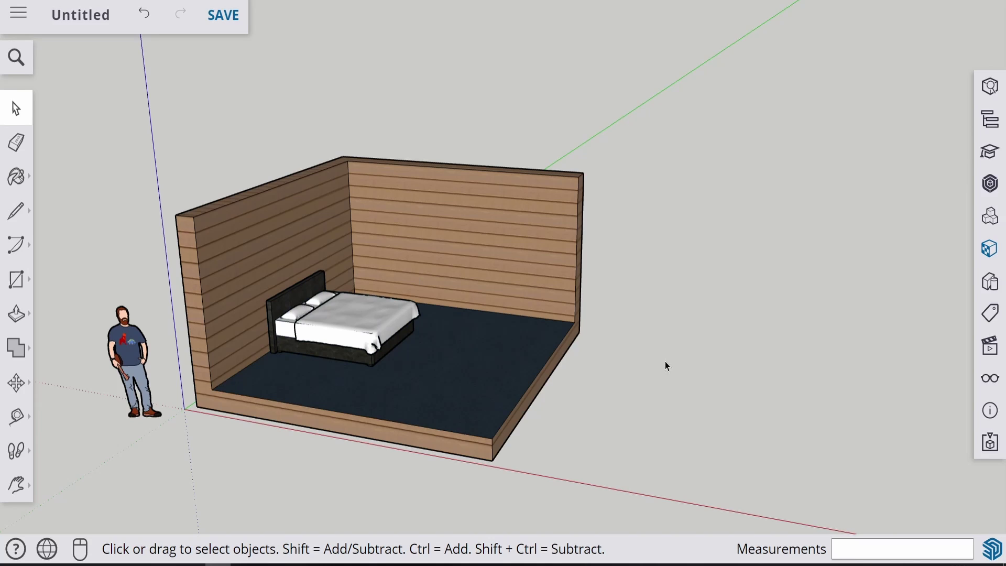
pyautogui.click(998, 186)
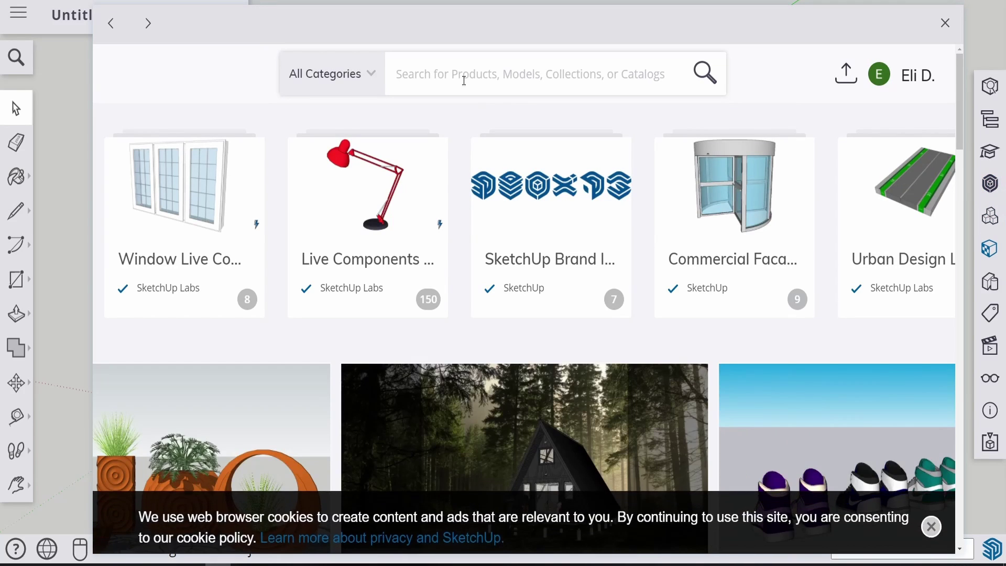
# - Search 3D Warehouse for 'computer' models limited to 0–10 MB files
pyautogui.write('computer')
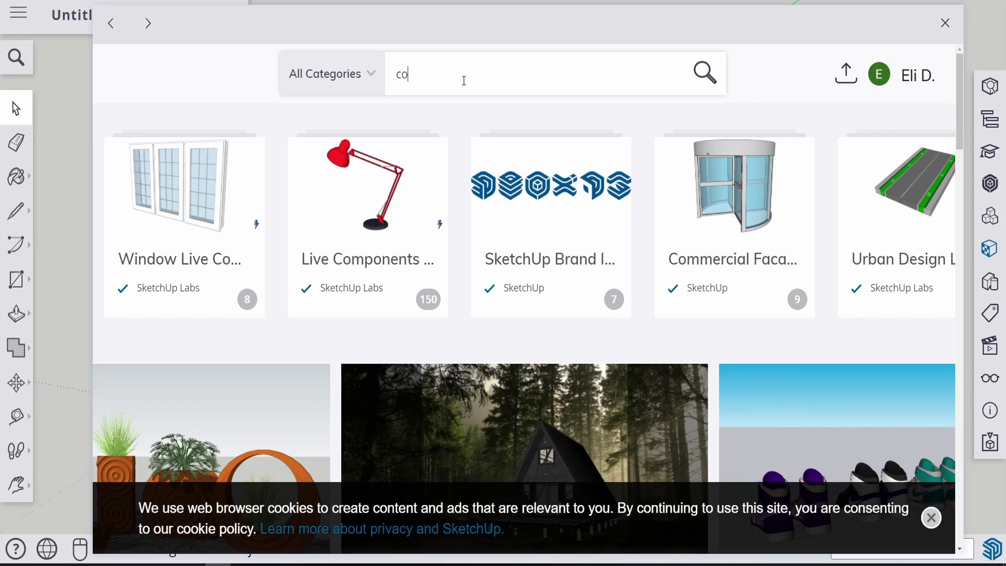
pyautogui.click(395, 120)
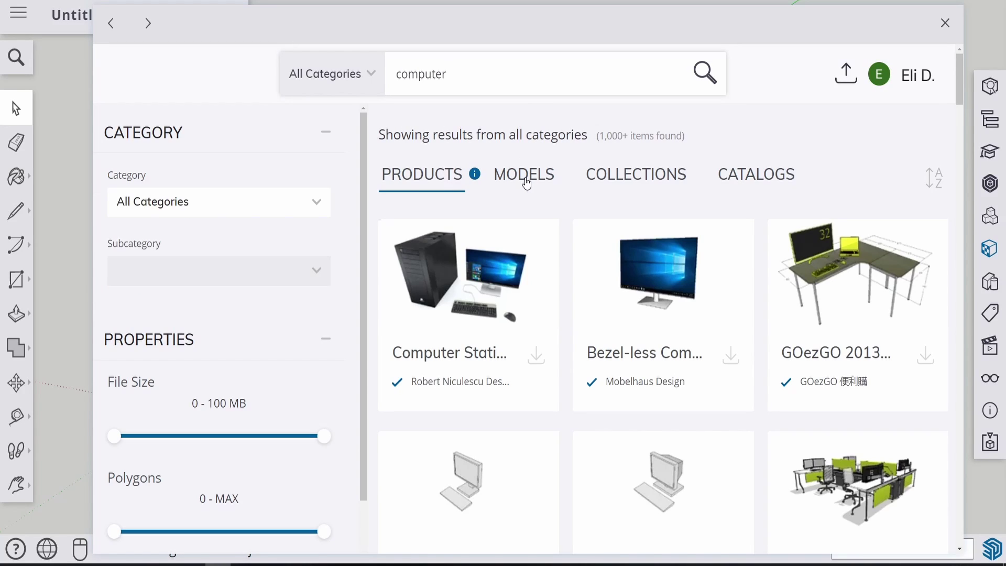
pyautogui.click(528, 182)
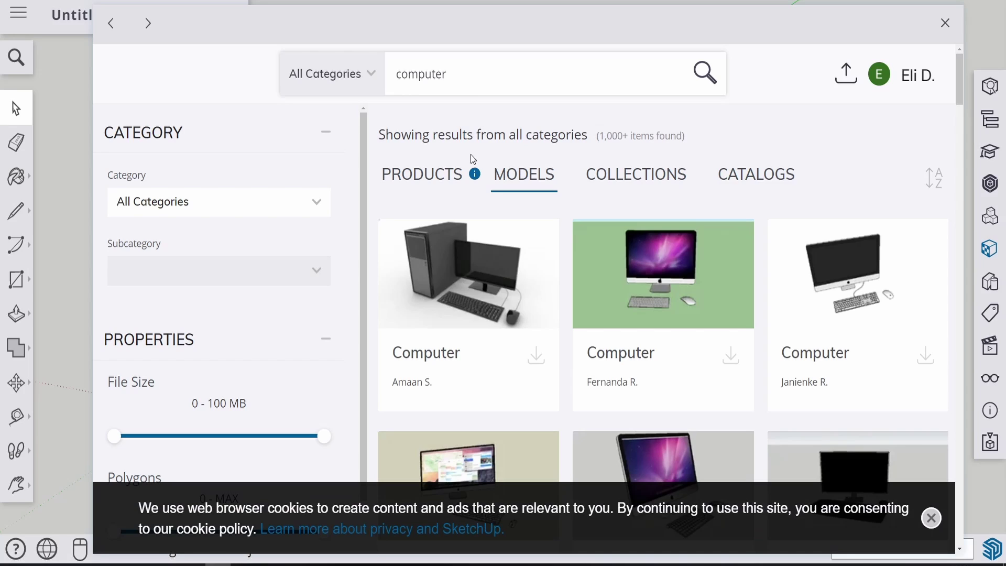
pyautogui.click(326, 135)
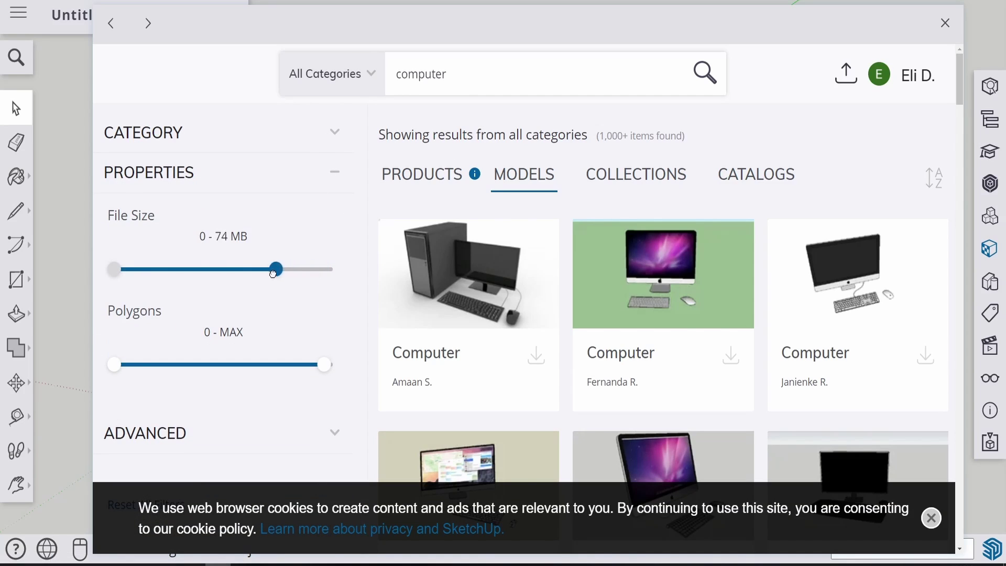
pyautogui.moveTo(273, 274); pyautogui.dragTo(137, 273)
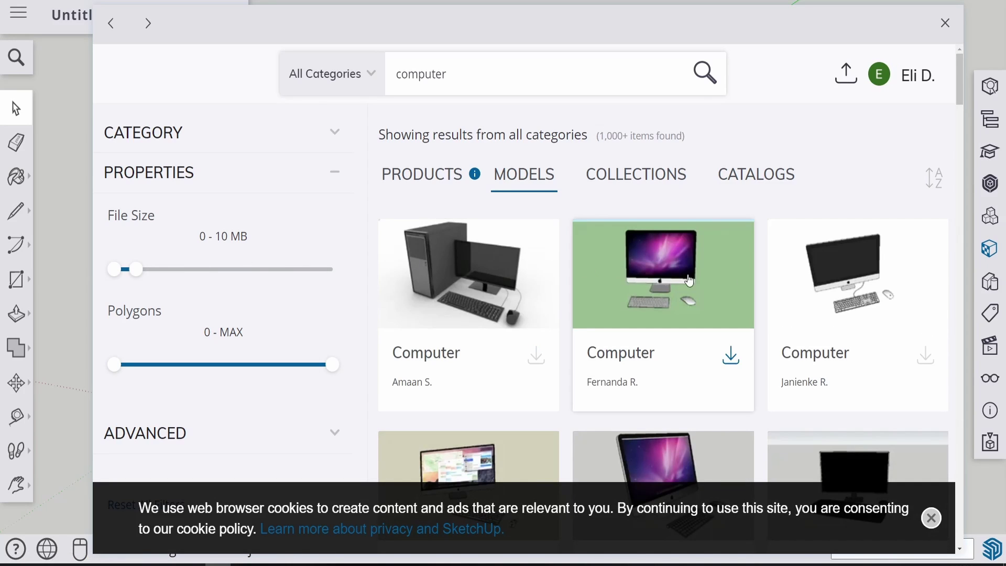
# - Download the computer desk set with chair, monitor and tower
pyautogui.scroll(-3, 830, 280)
pyautogui.scroll(-3, 831, 279)
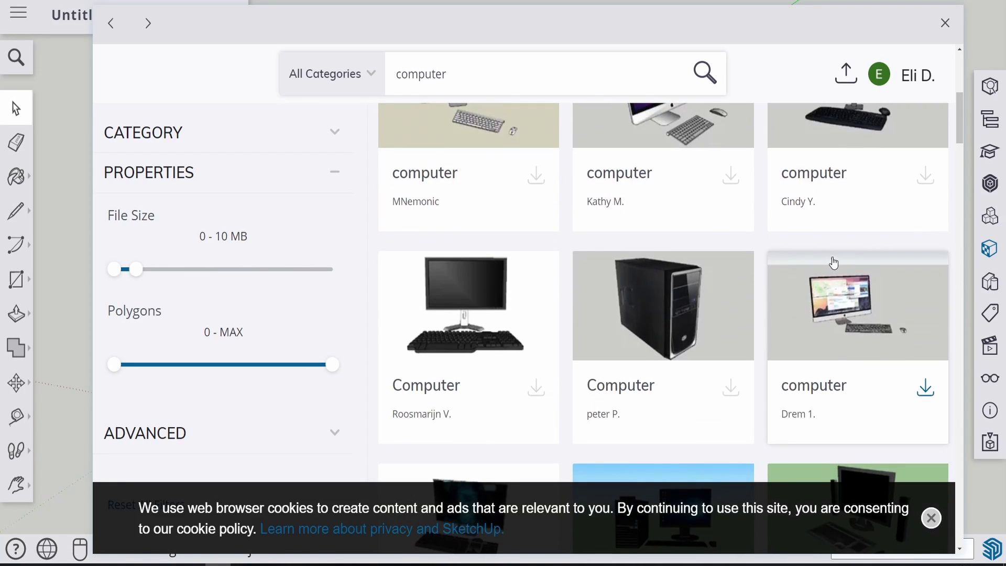
pyautogui.scroll(-3, 834, 264)
pyautogui.scroll(-7, 833, 265)
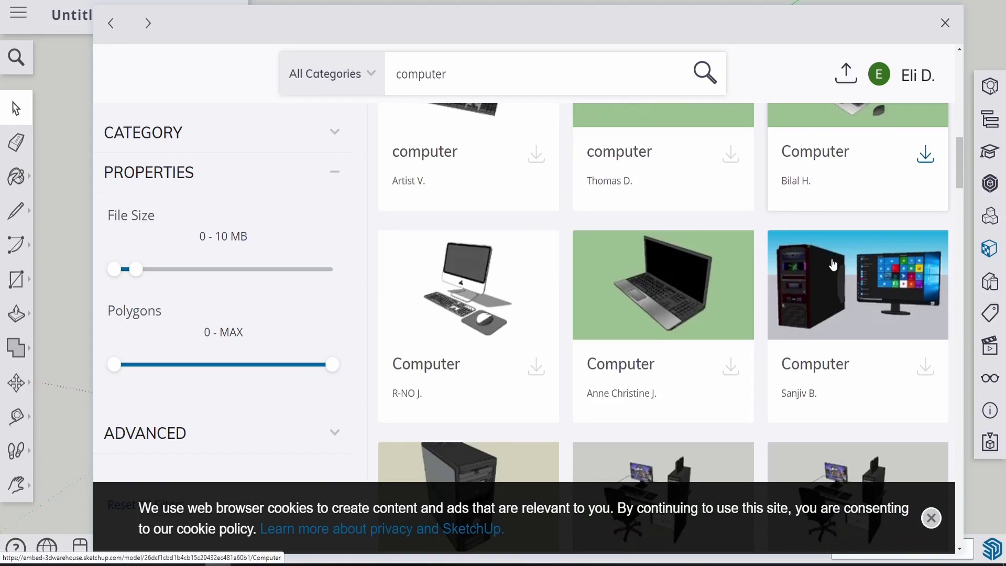
pyautogui.scroll(-1, 812, 265)
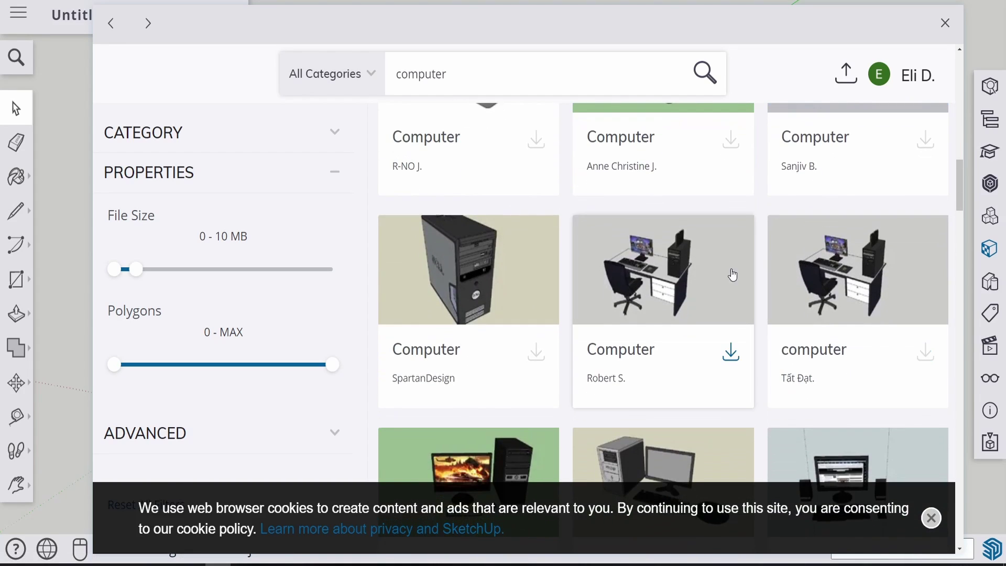
pyautogui.click(731, 356)
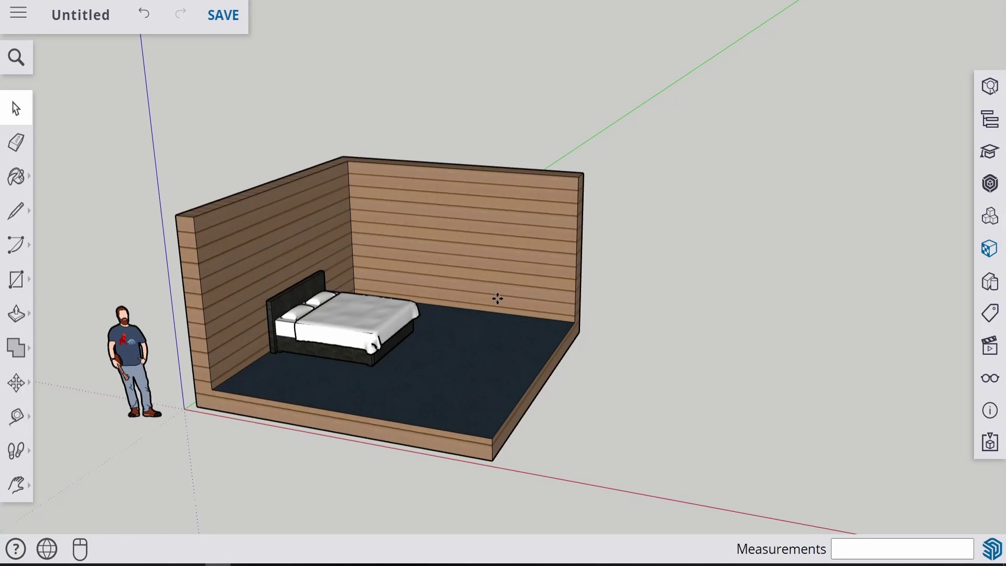
# - Place the computer desk set on the carpet near the back wall beside the bed, then deselect it
pyautogui.click(454, 329)
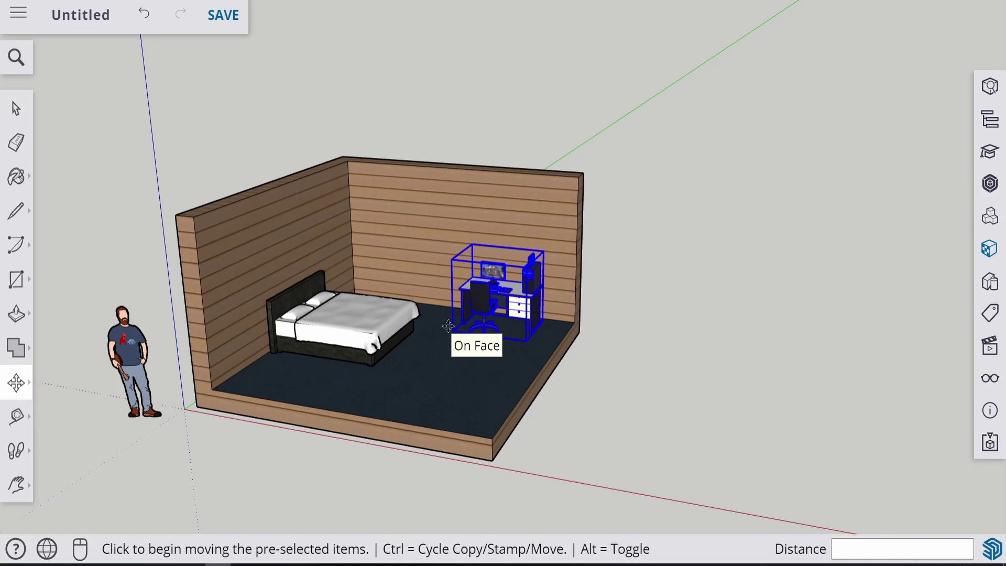
pyautogui.click(16, 108)
pyautogui.click(325, 134)
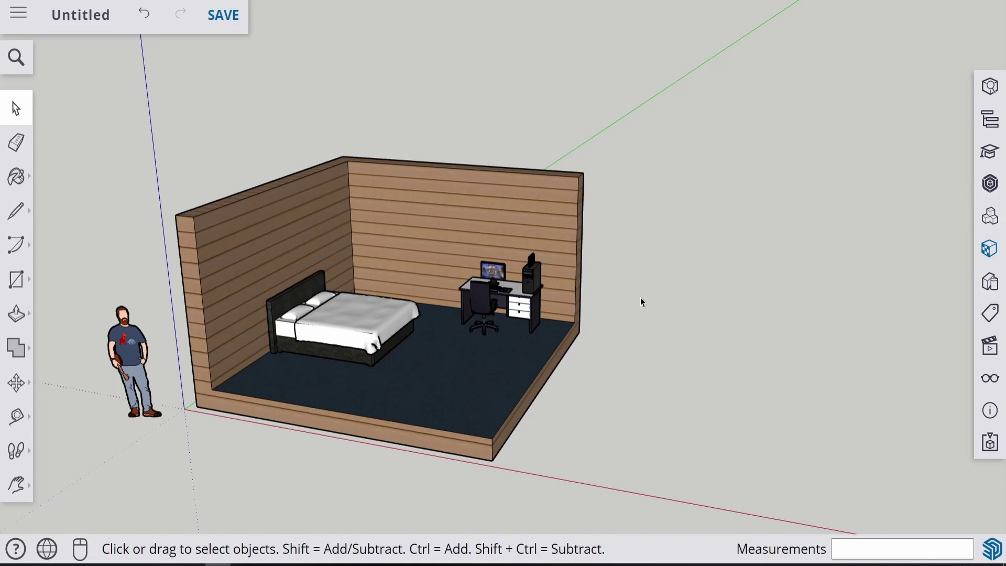
pyautogui.moveTo(643, 302); pyautogui.dragTo(377, 330, button='middle')
pyautogui.scroll(3, 363, 341)
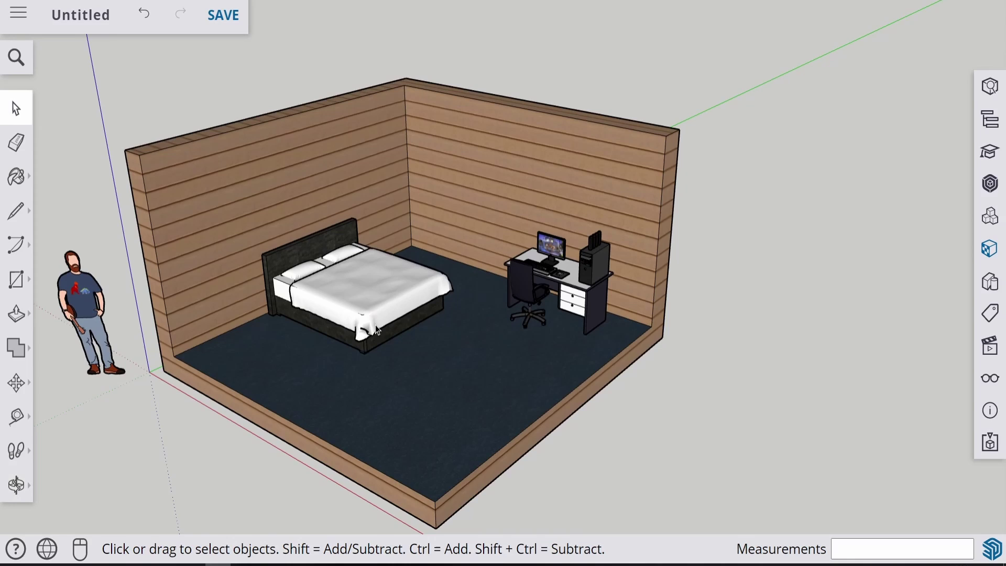